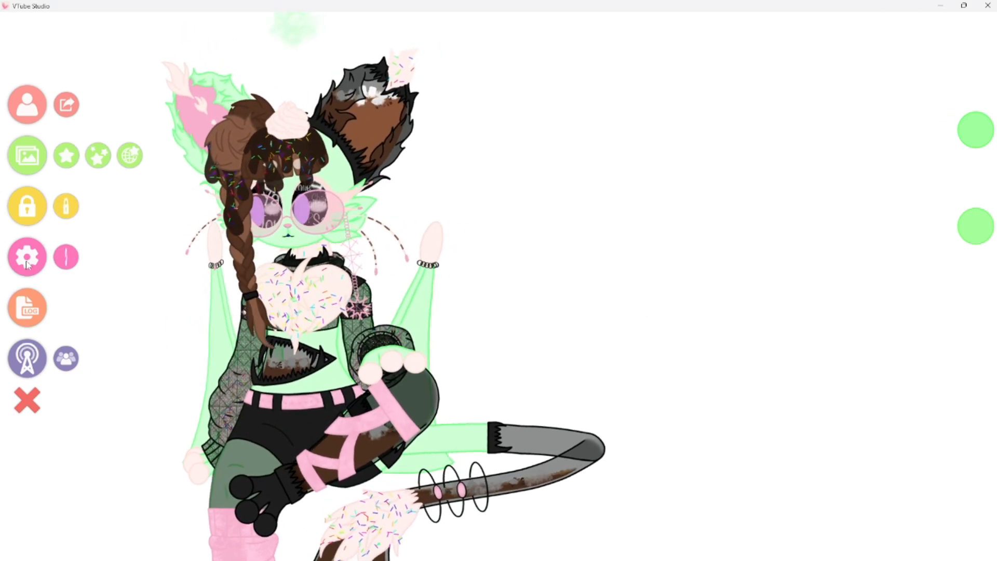
# - Activate Visual Effects (VFX) in the camera and tracking settings
pyautogui.click(27, 260)
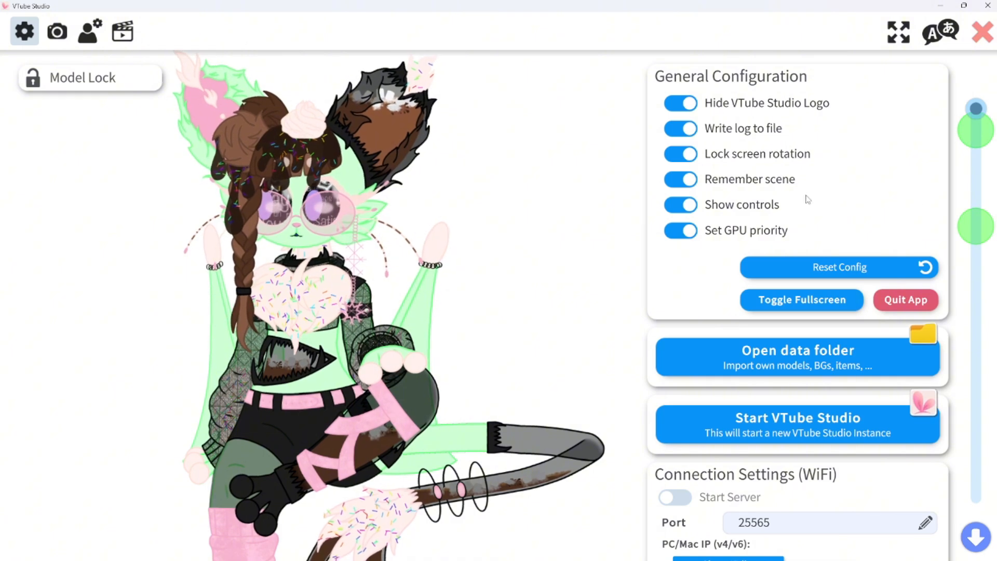
pyautogui.click(55, 33)
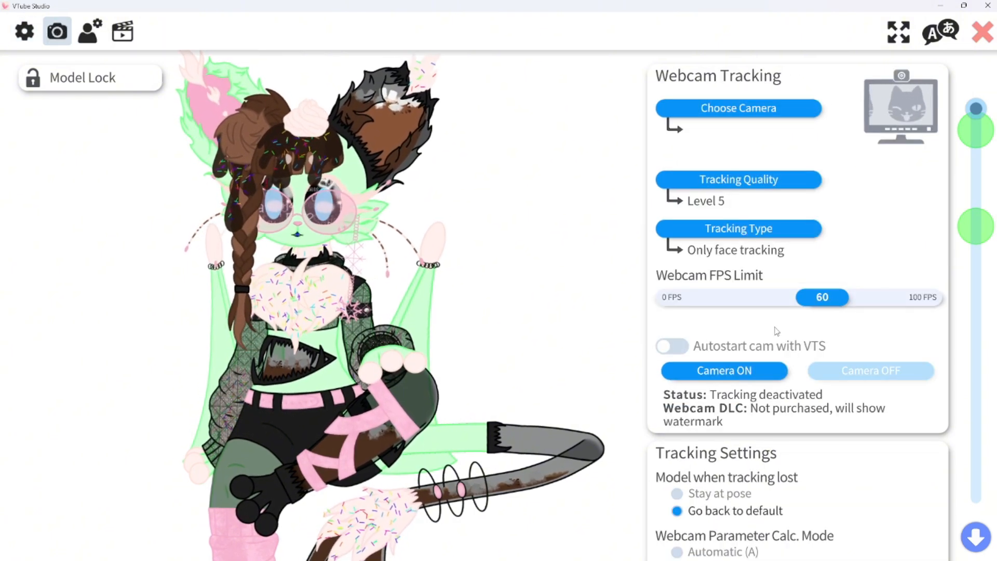
pyautogui.scroll(-7, 771, 327)
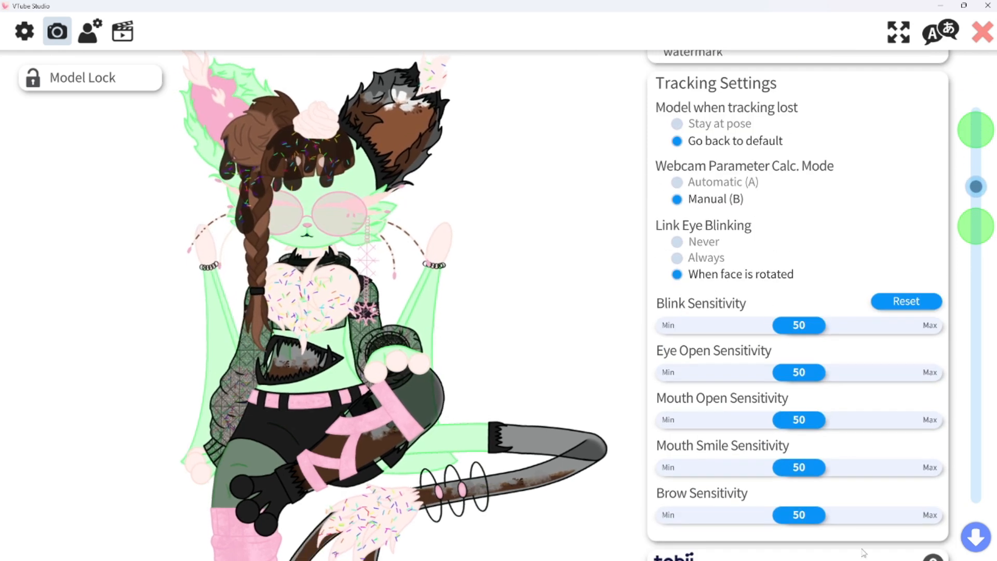
pyautogui.click(975, 536)
pyautogui.scroll(10, 698, 288)
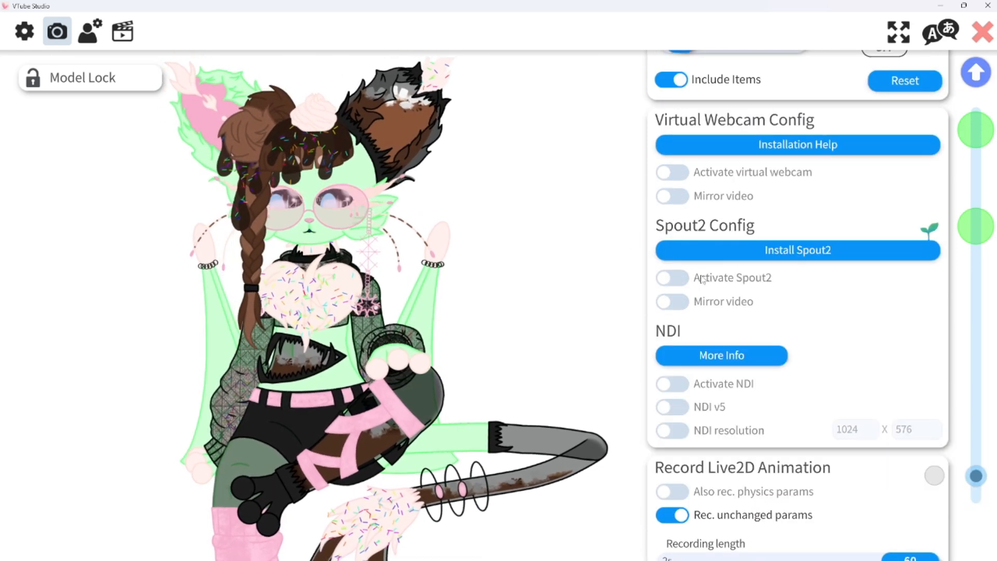
pyautogui.scroll(3, 702, 278)
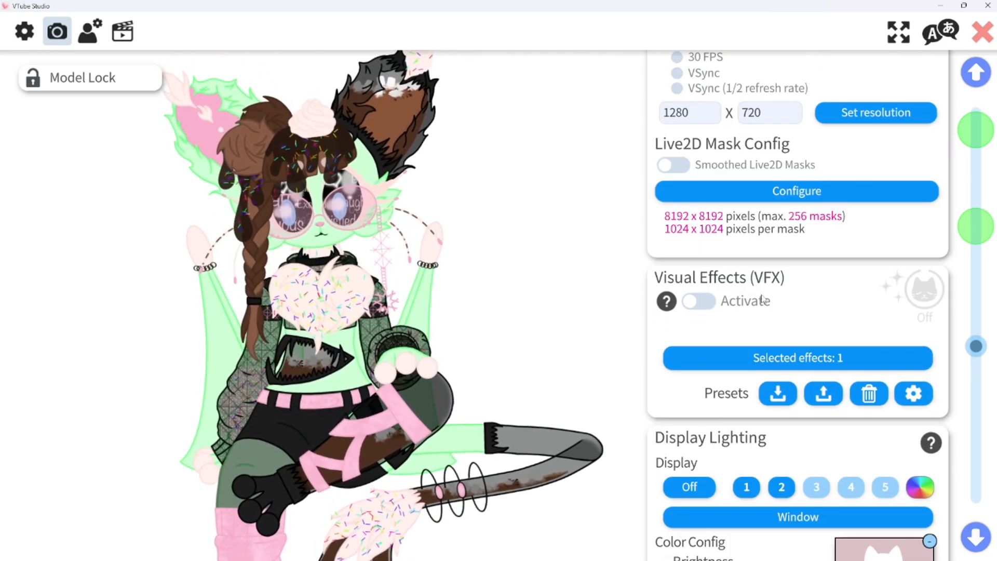
pyautogui.click(707, 303)
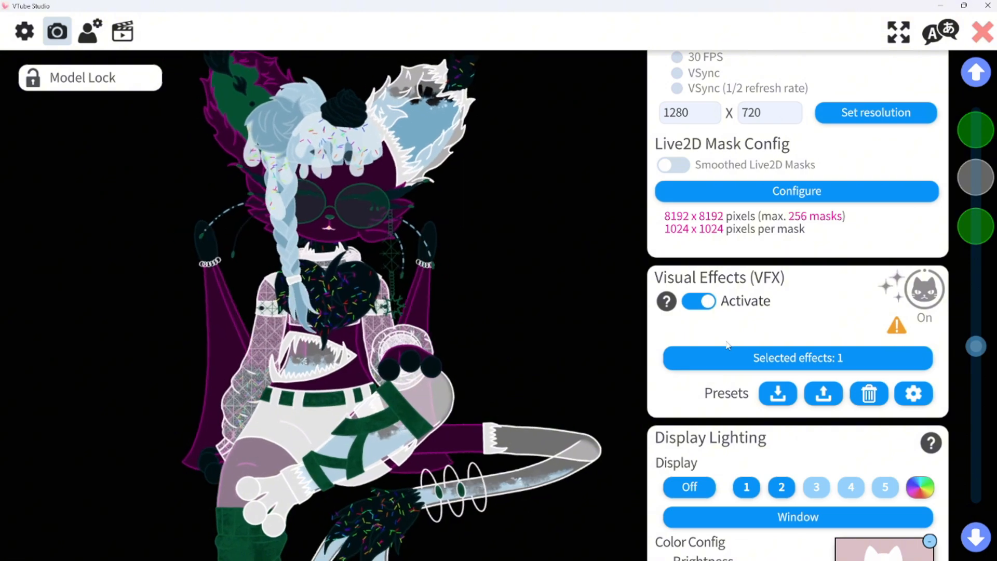
# - Reset all selected visual effects to OFF
pyautogui.click(737, 353)
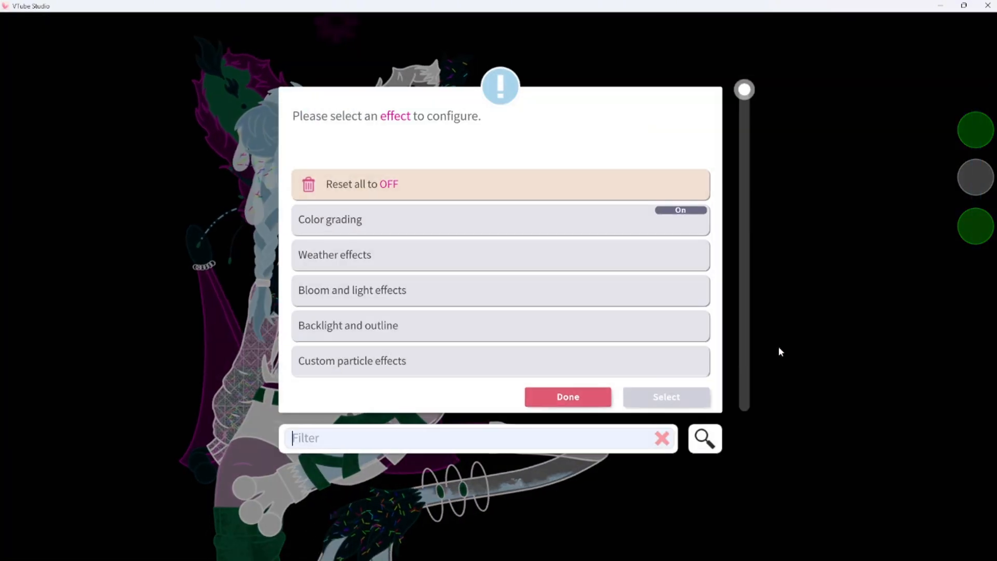
pyautogui.click(354, 185)
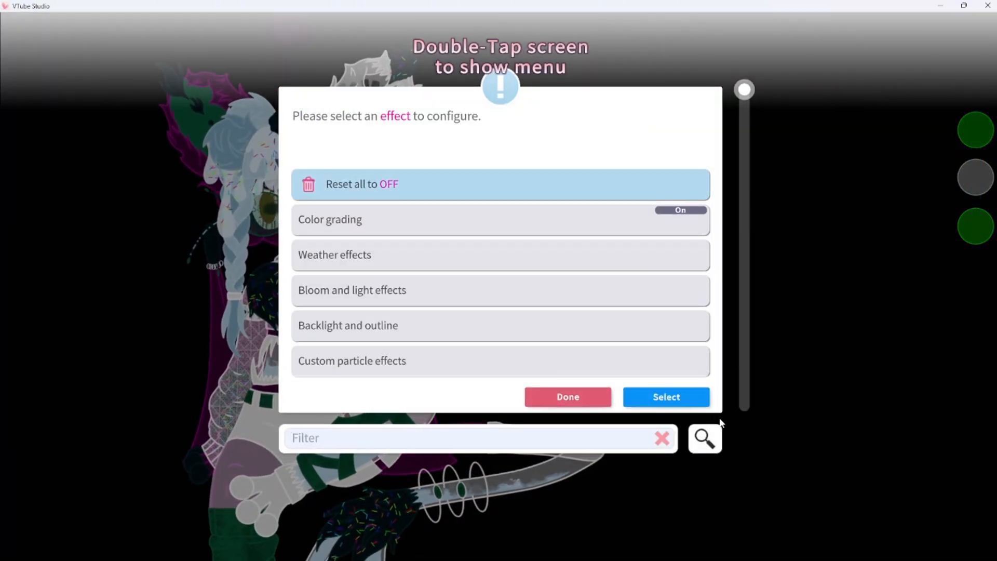
pyautogui.click(666, 396)
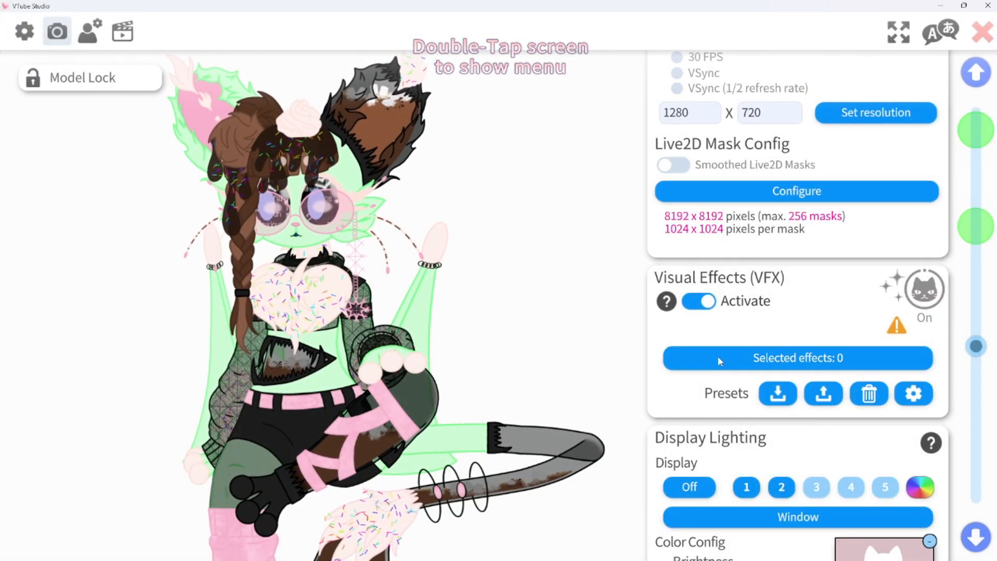
# - Look through the available visual effects, then open Color grading and switch the effect on with a value of 1
pyautogui.click(717, 356)
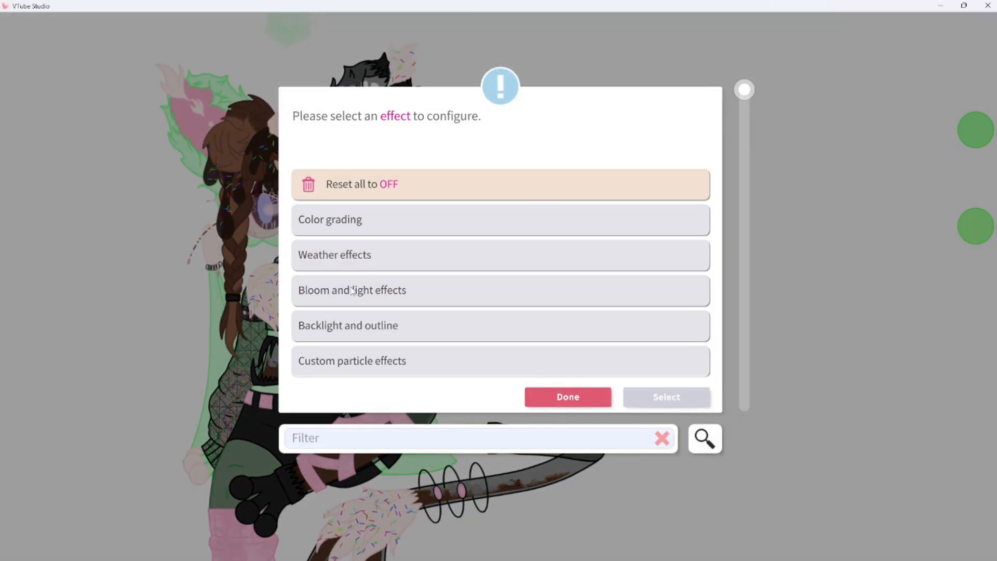
pyautogui.scroll(-12, 352, 291)
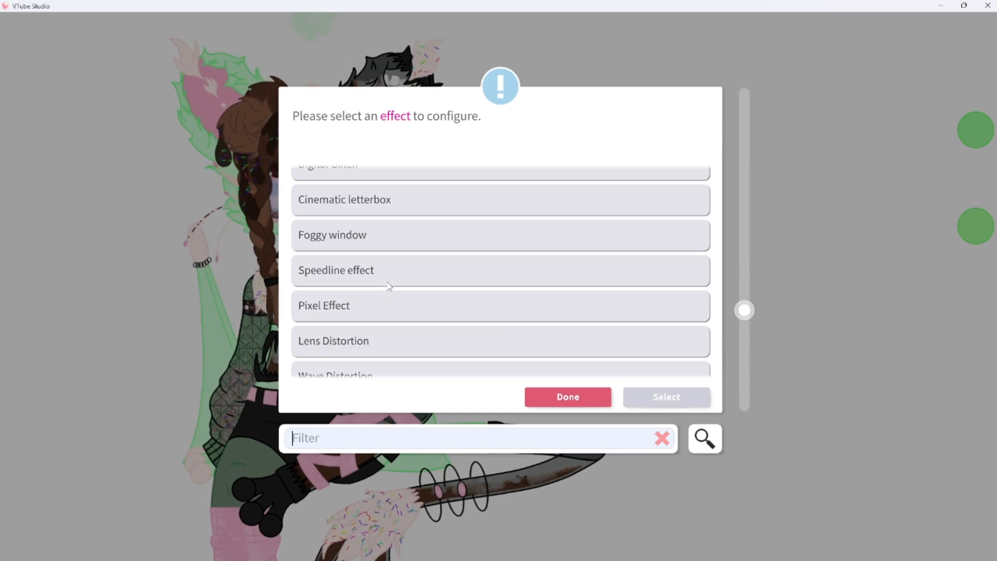
pyautogui.scroll(-6, 390, 286)
pyautogui.scroll(6, 389, 286)
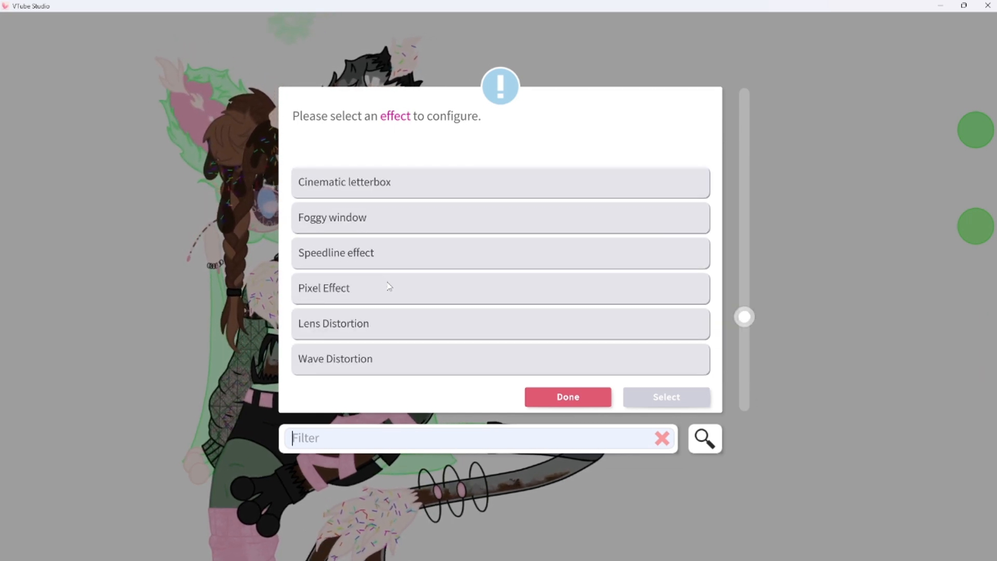
pyautogui.scroll(12, 390, 287)
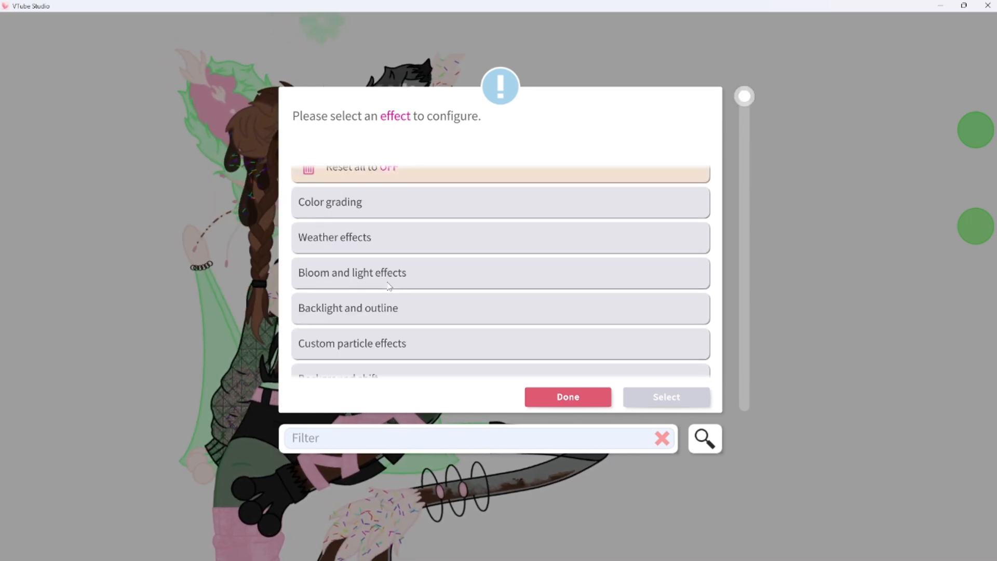
pyautogui.scroll(-4, 389, 287)
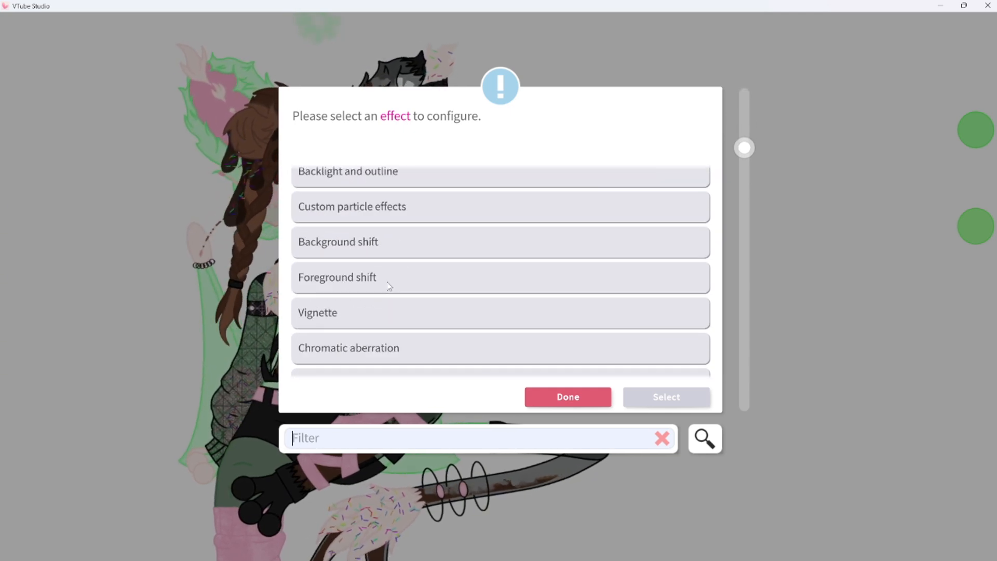
pyautogui.scroll(4, 390, 286)
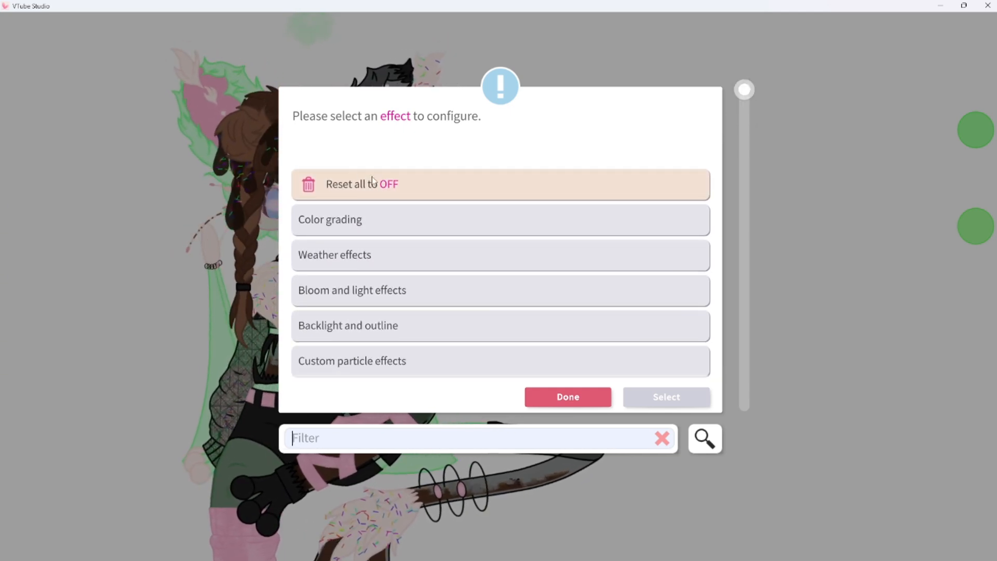
pyautogui.click(423, 212)
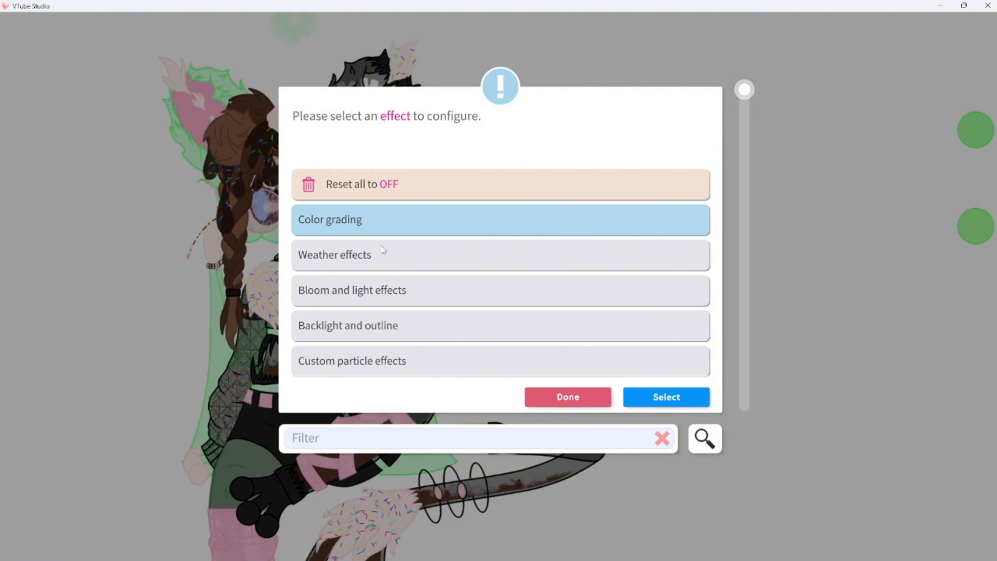
pyautogui.click(666, 396)
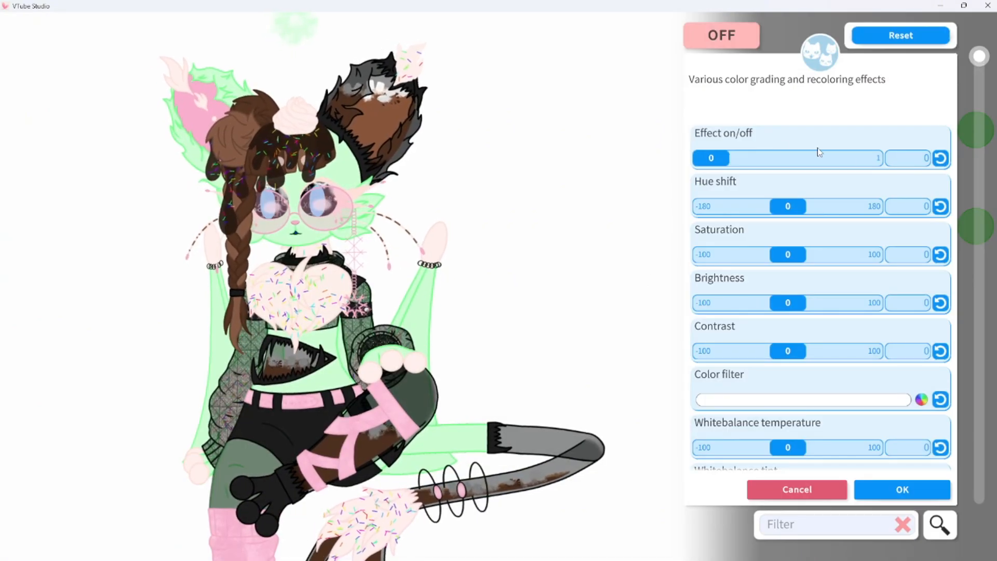
pyautogui.moveTo(818, 151); pyautogui.dragTo(880, 157)
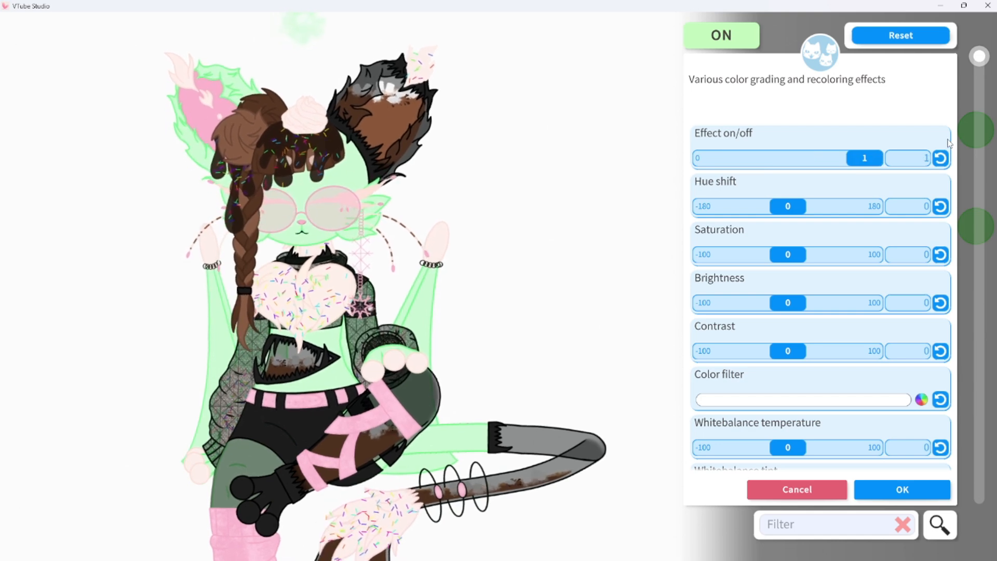
# - Set Invert color to 1 in the color grading effect, leaving Hue shift at its default, and finish the effect configuration
pyautogui.moveTo(788, 206)
pyautogui.mouseDown()
pyautogui.moveTo(726, 212)
pyautogui.moveTo(862, 210)
pyautogui.moveTo(716, 210)
pyautogui.moveTo(862, 210)
pyautogui.moveTo(795, 210)
pyautogui.mouseUp()
pyautogui.click(940, 207)
pyautogui.scroll(-4, 822, 283)
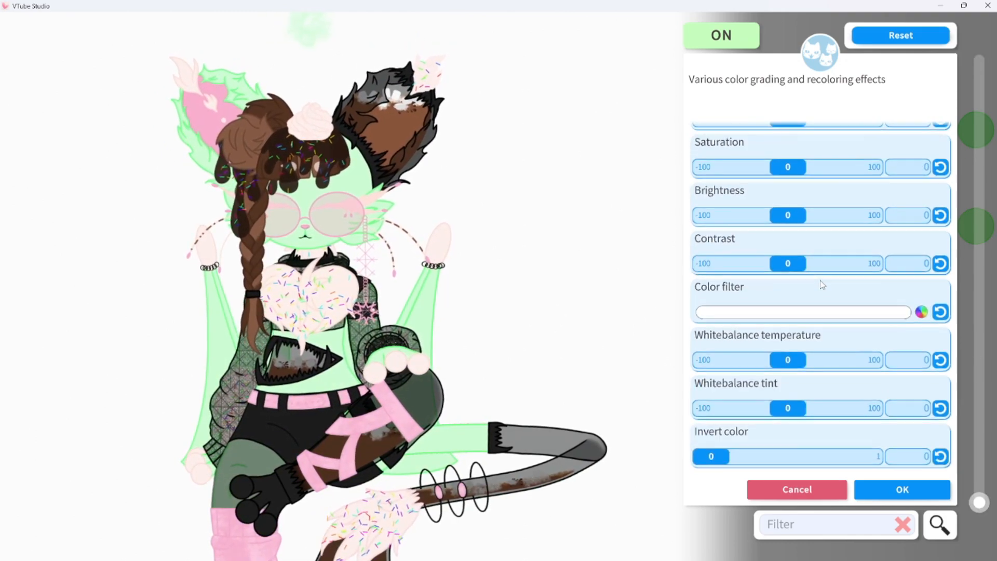
pyautogui.scroll(1, 822, 285)
pyautogui.scroll(-1, 822, 285)
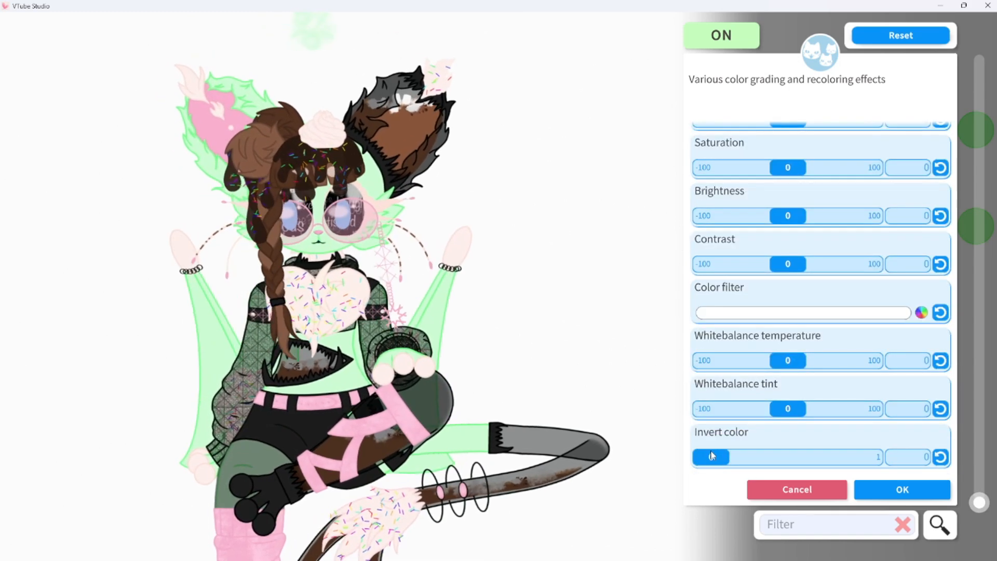
pyautogui.moveTo(711, 456); pyautogui.dragTo(933, 442)
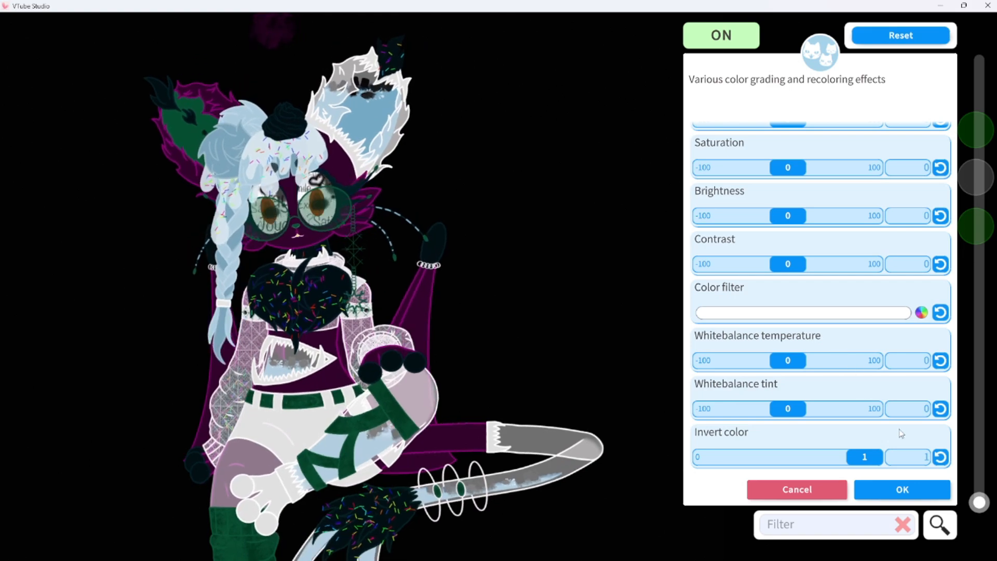
pyautogui.click(873, 494)
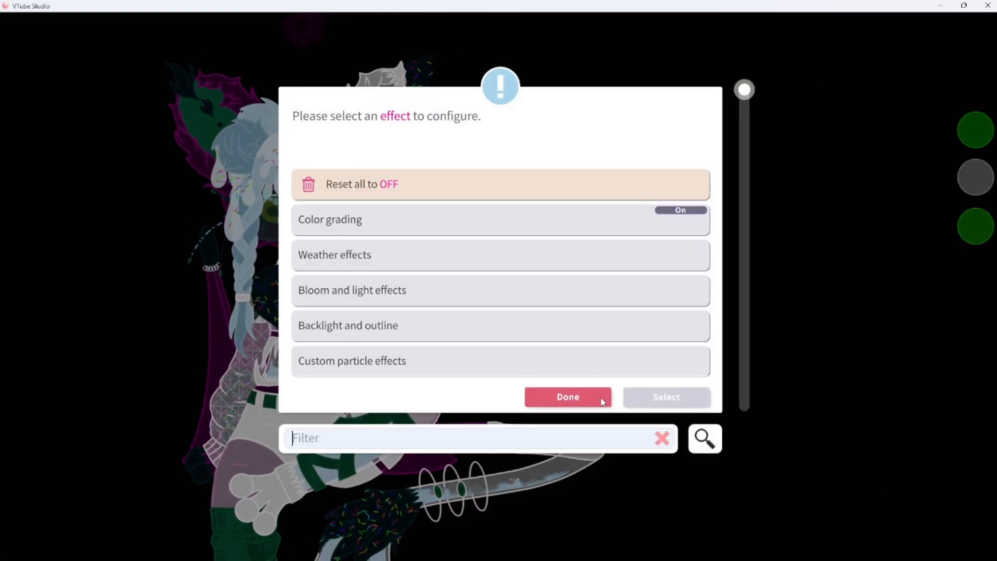
pyautogui.click(566, 394)
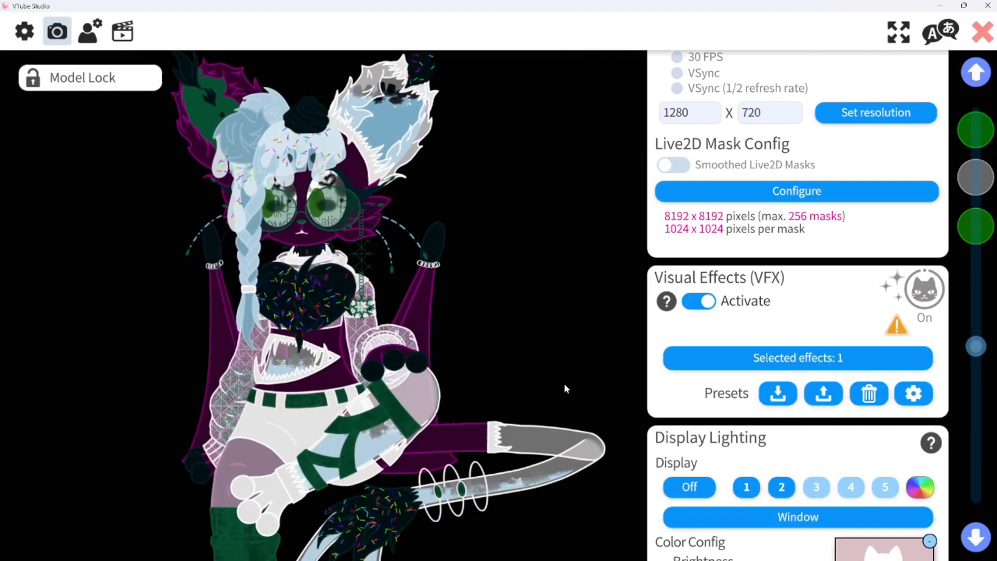
pyautogui.click(773, 398)
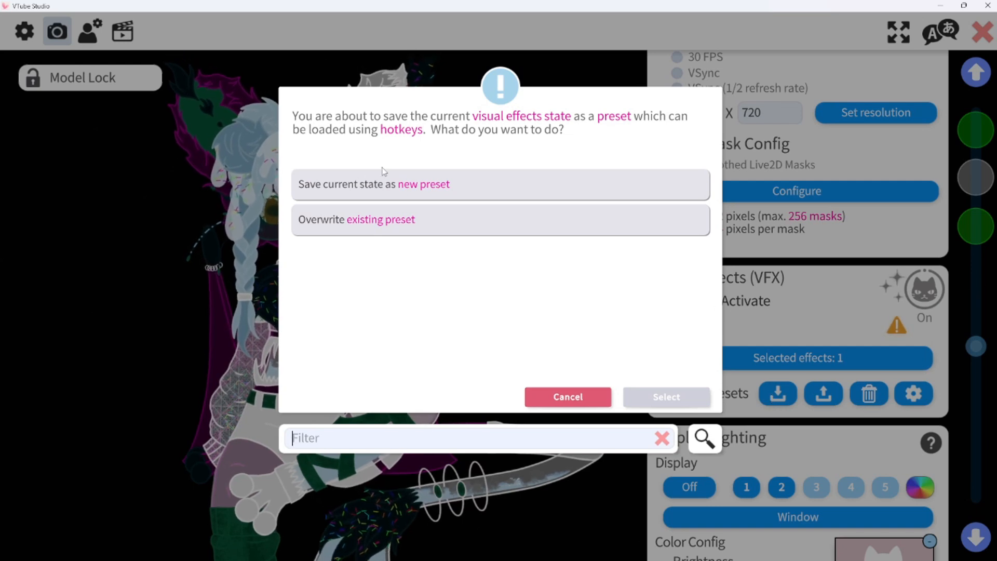
pyautogui.click(493, 189)
pyautogui.click(666, 398)
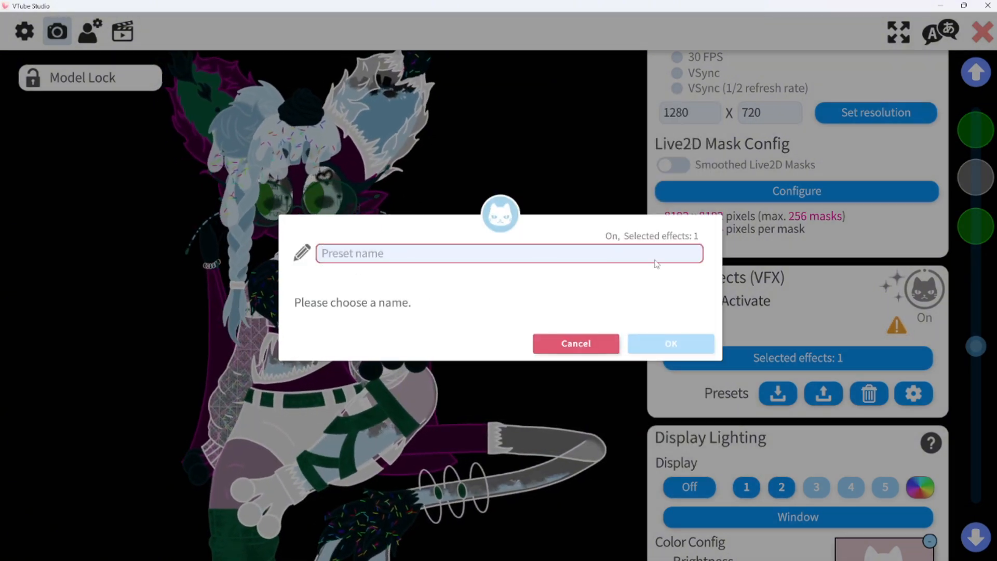
pyautogui.click(587, 347)
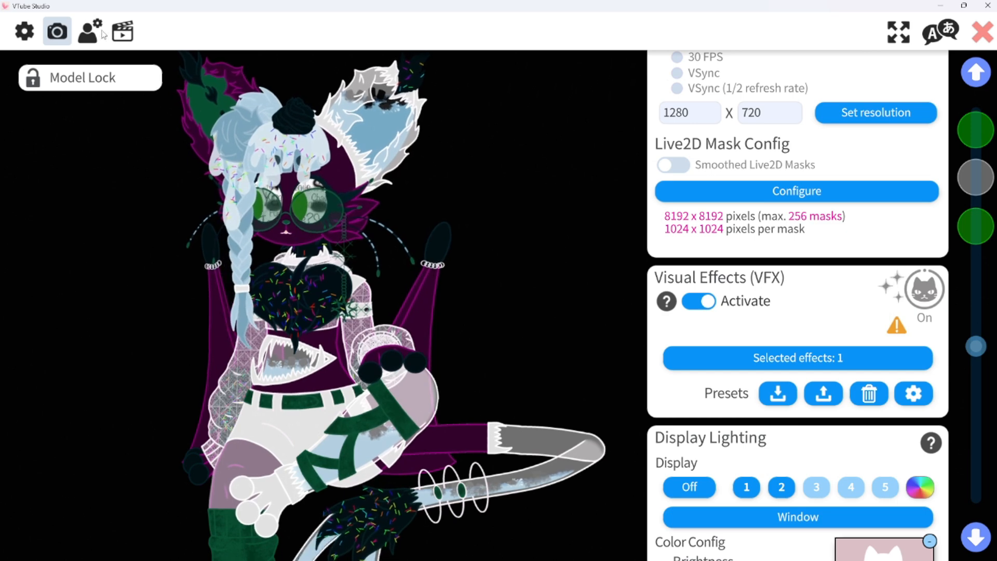
# - Add a new hotkey at the end of the model's hotkey list
pyautogui.click(123, 31)
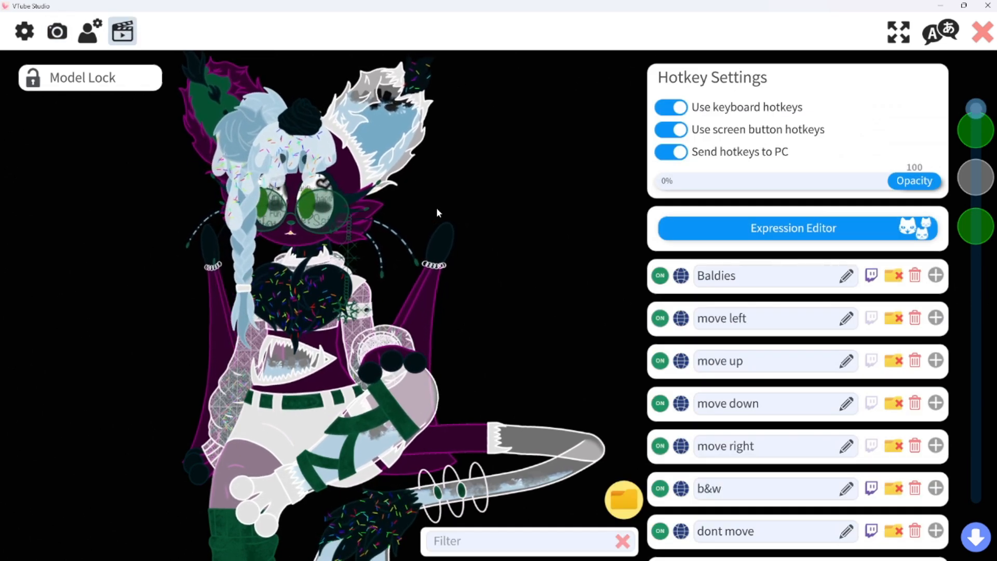
pyautogui.click(977, 532)
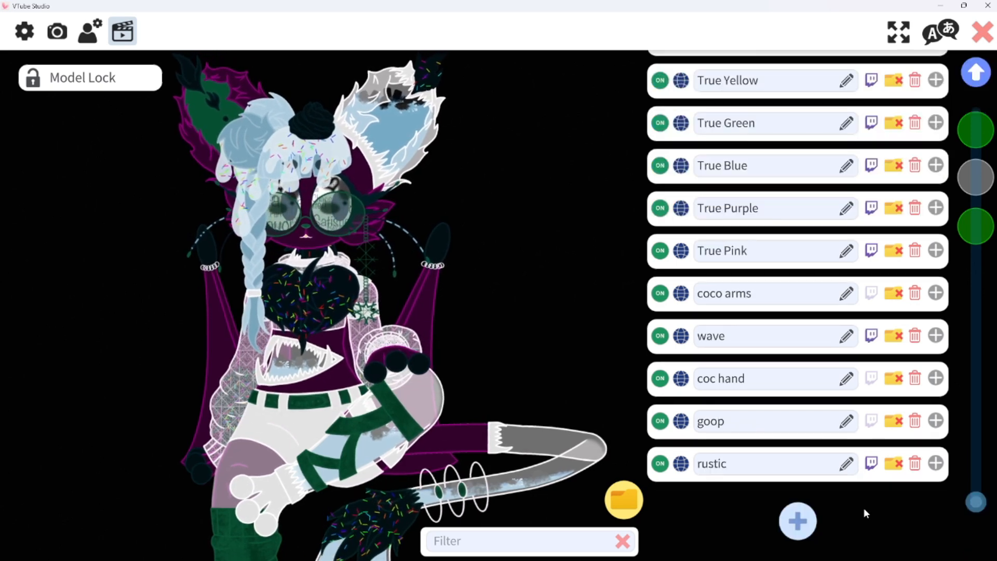
pyautogui.click(799, 521)
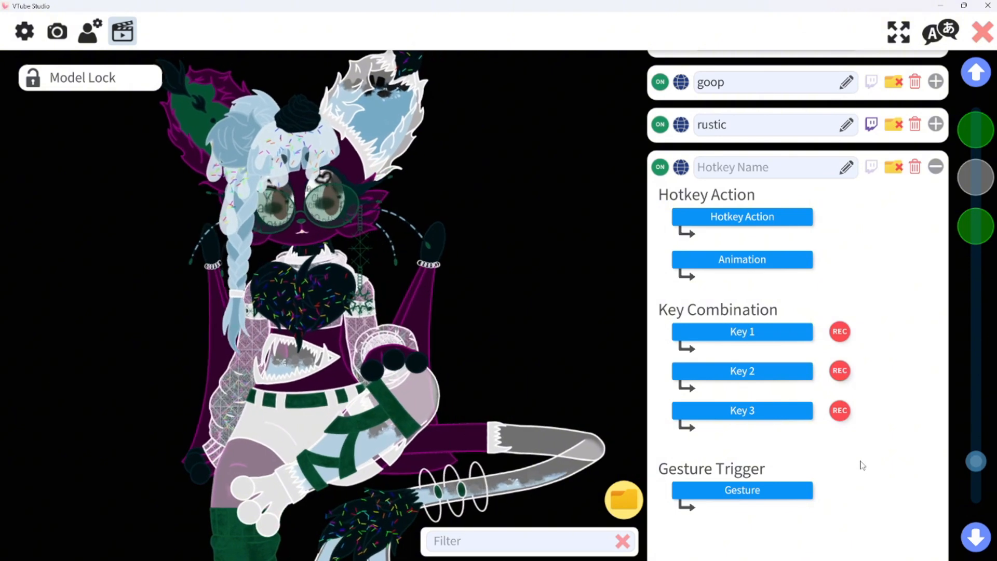
# - Set the new hotkey's action to Load Visual Effects Preset
pyautogui.click(694, 220)
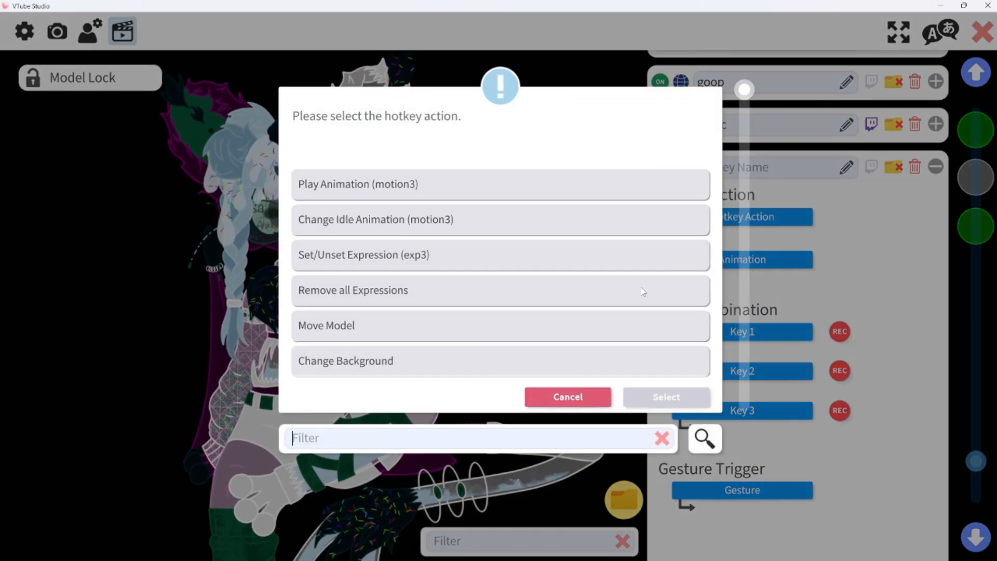
pyautogui.scroll(-4, 422, 255)
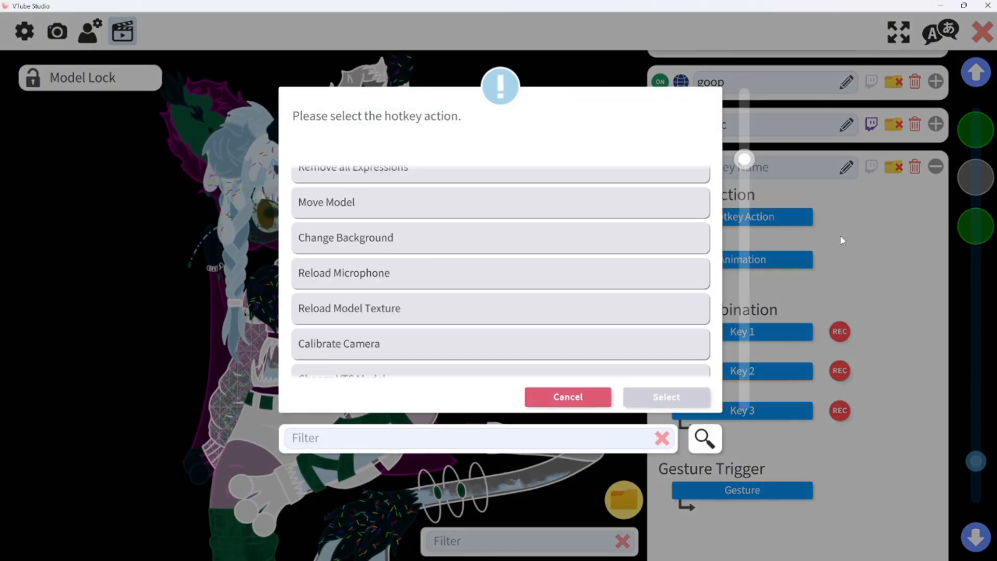
pyautogui.scroll(-10, 457, 264)
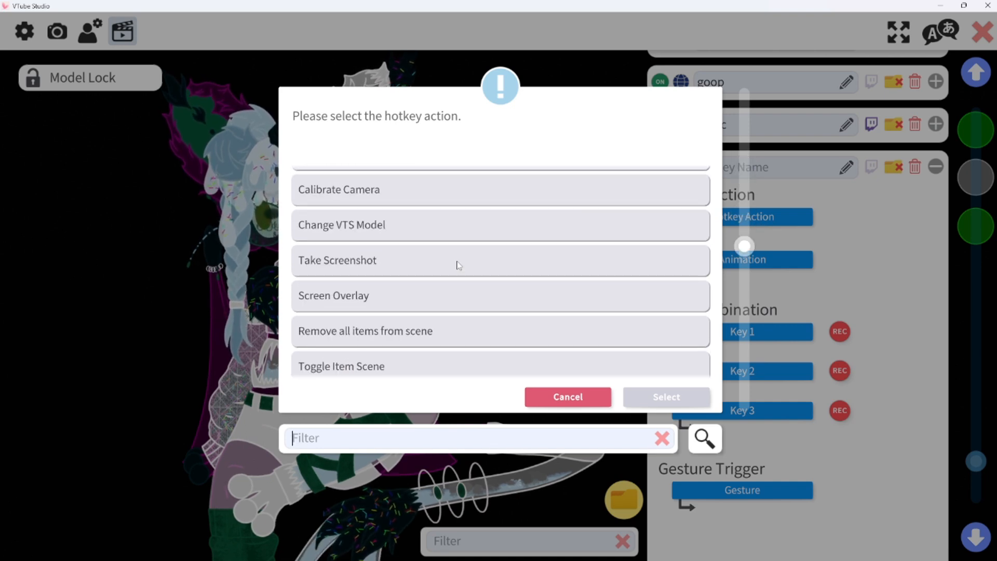
pyautogui.scroll(-4, 457, 264)
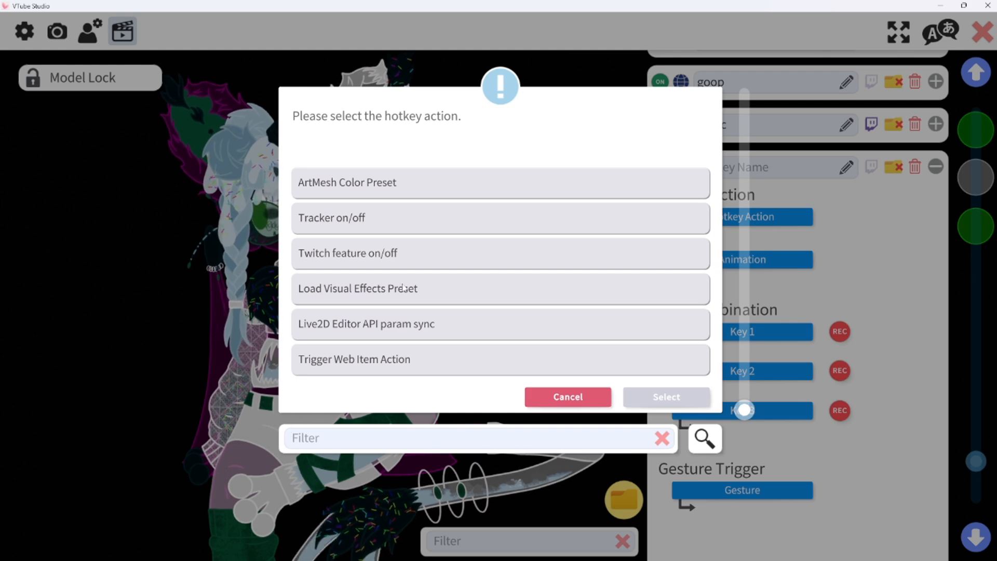
pyautogui.click(414, 297)
pyautogui.click(655, 397)
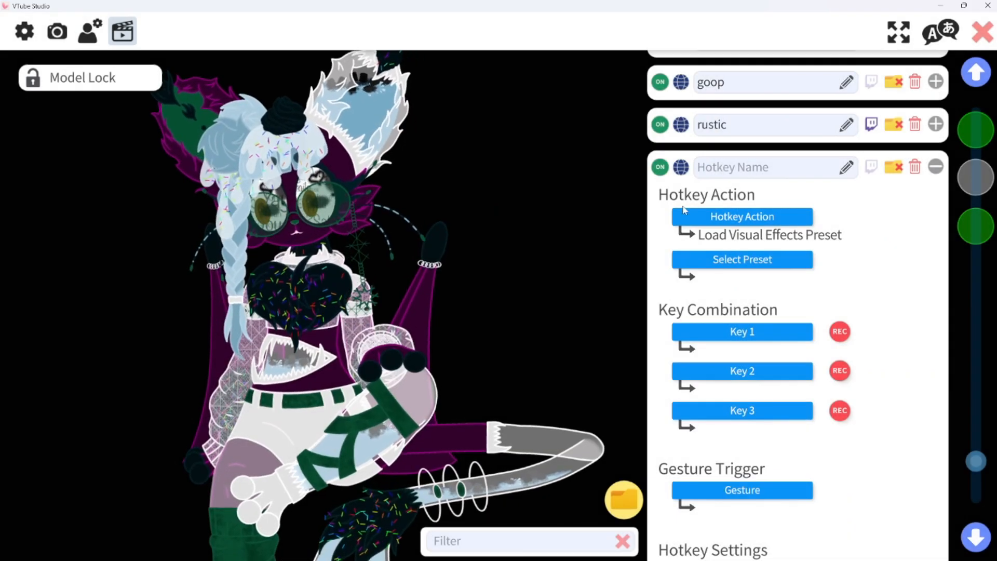
# - Assign the invert preset to the new Load Visual Effects Preset hotkey
pyautogui.click(741, 259)
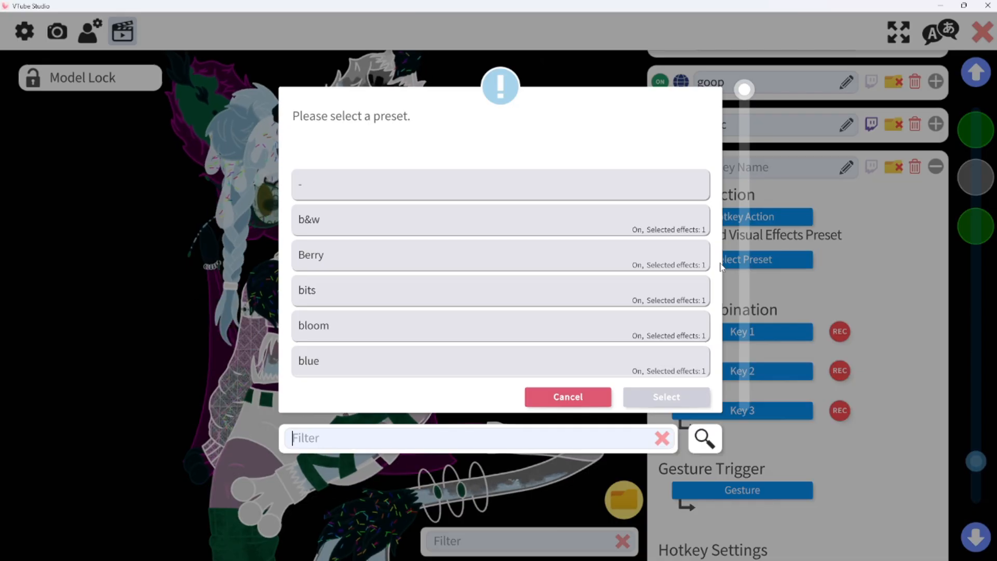
pyautogui.scroll(-10, 445, 312)
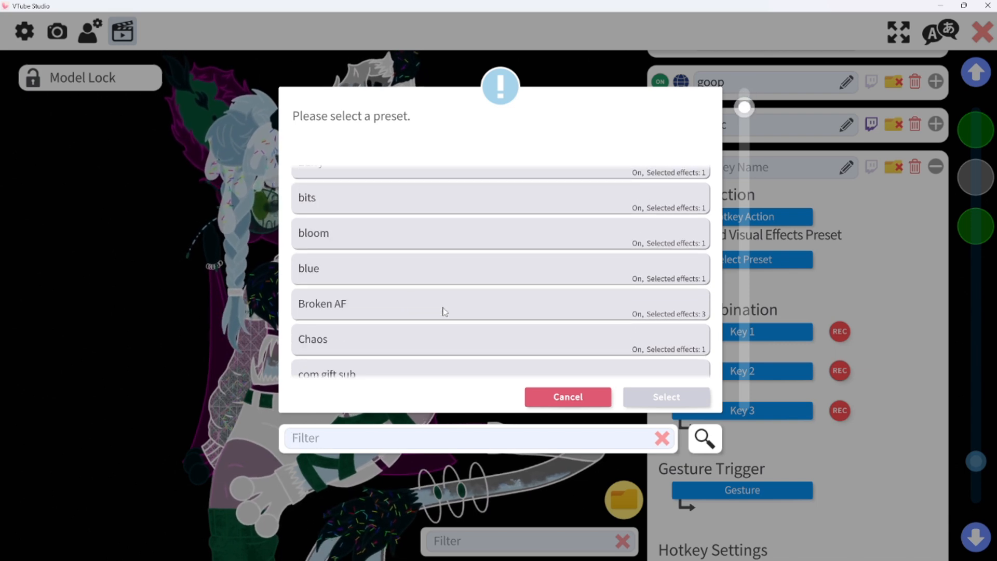
pyautogui.scroll(-5, 444, 312)
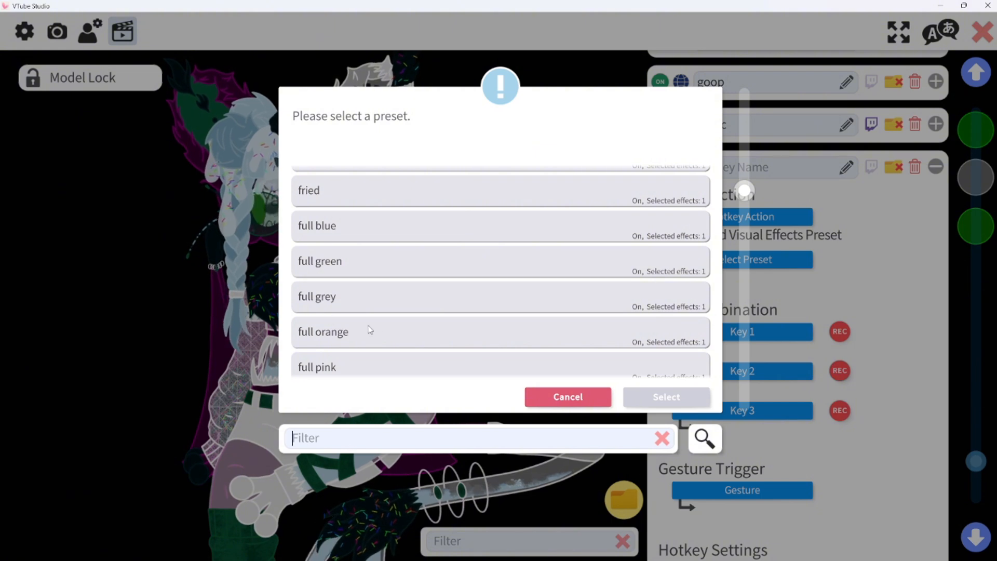
pyautogui.scroll(5, 370, 330)
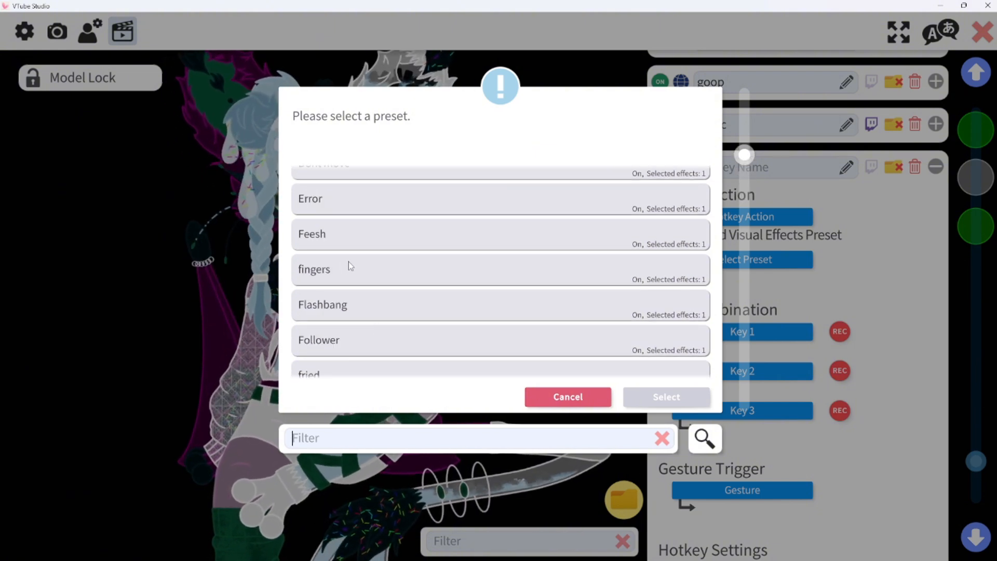
pyautogui.scroll(-5, 332, 277)
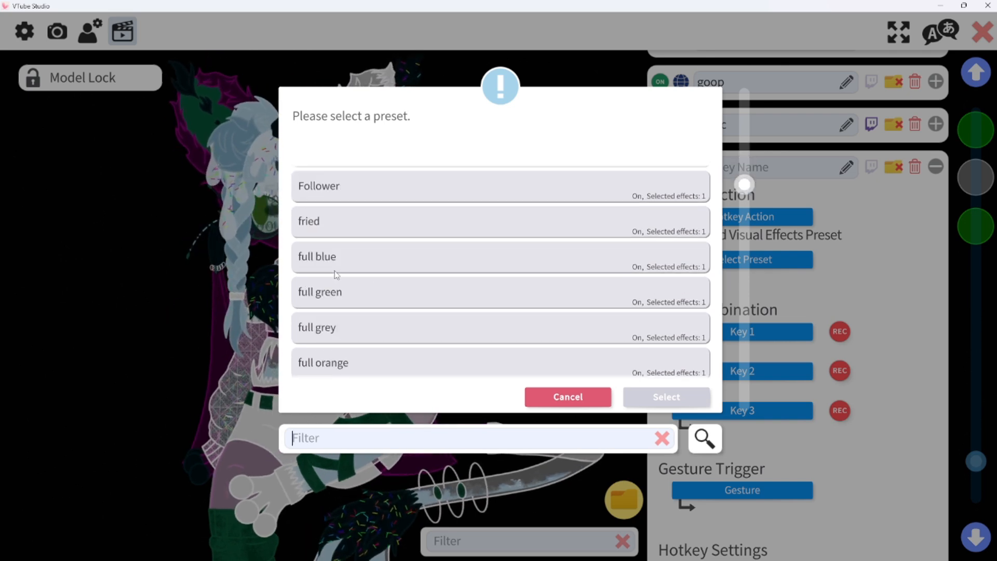
pyautogui.scroll(-10, 335, 274)
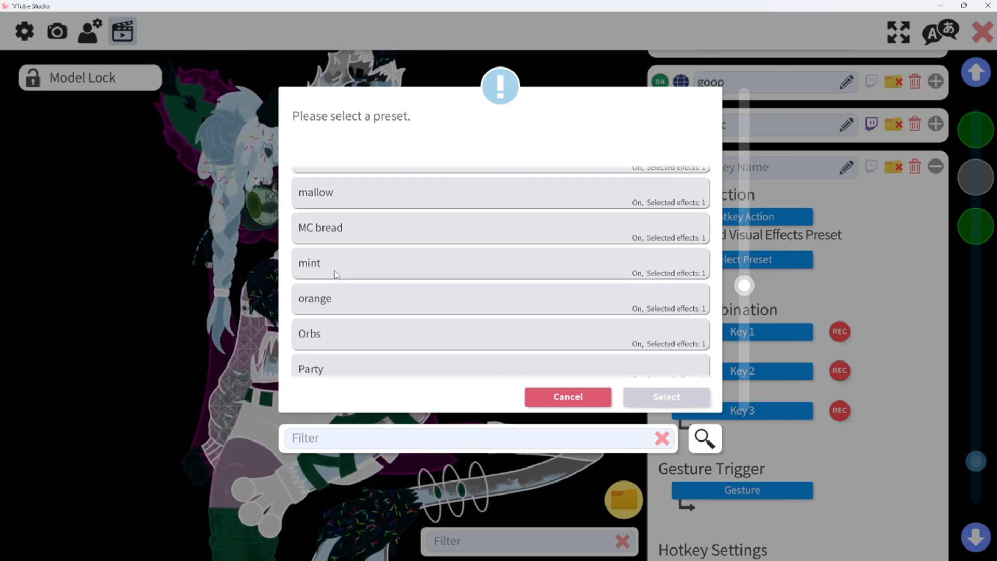
pyautogui.scroll(-10, 335, 269)
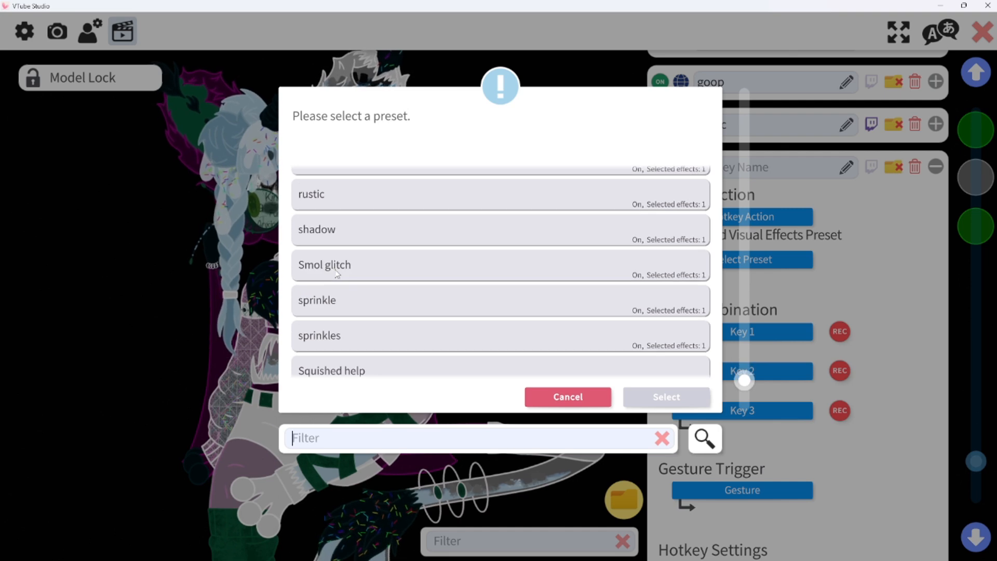
pyautogui.scroll(-3, 338, 272)
pyautogui.scroll(6, 339, 277)
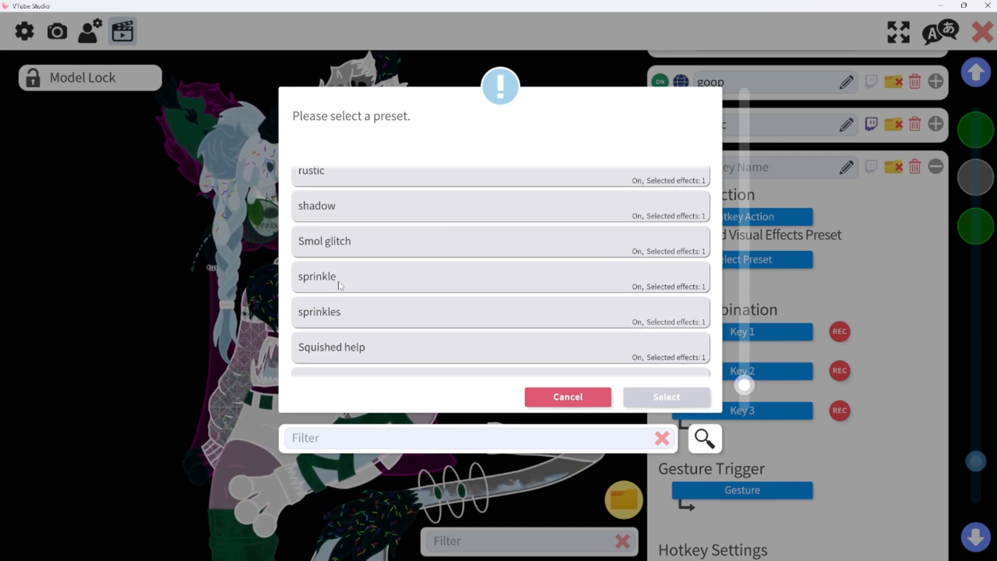
pyautogui.scroll(10, 339, 285)
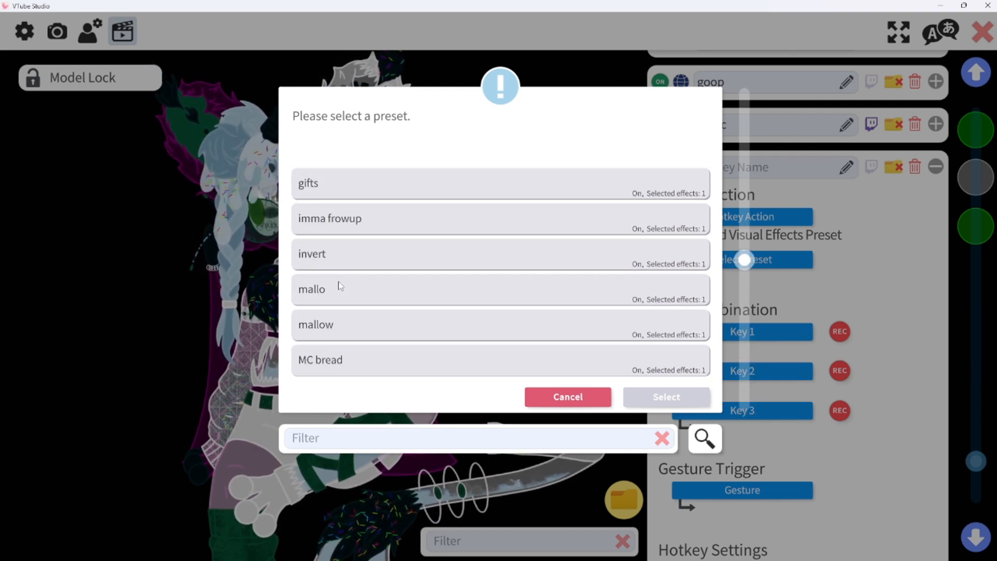
pyautogui.click(328, 261)
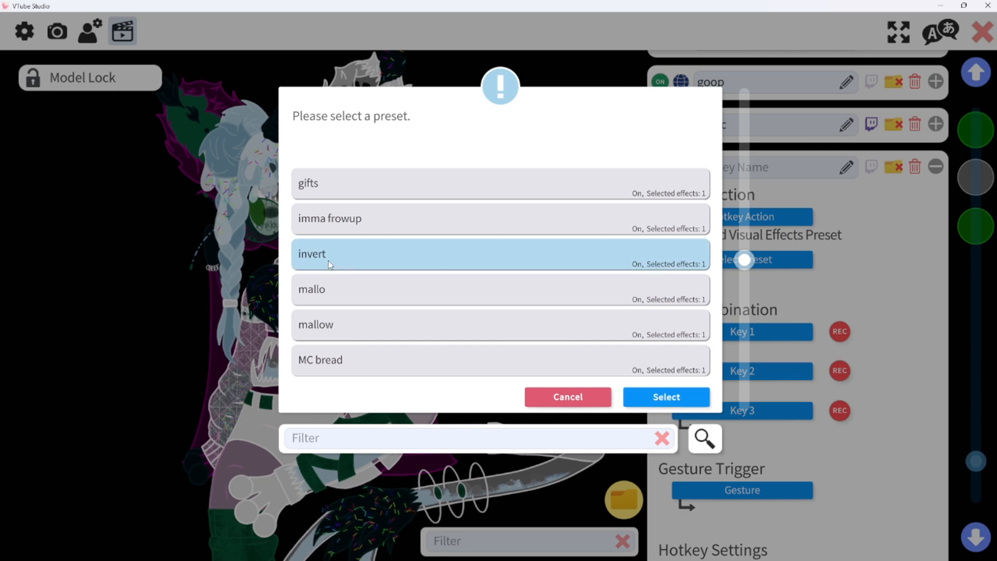
pyautogui.click(671, 395)
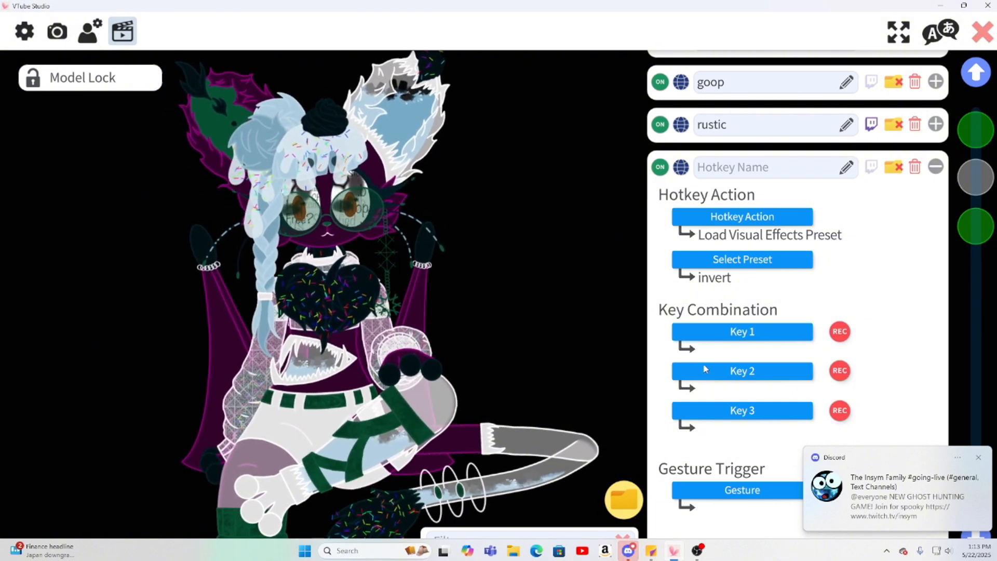
# - Look through the new hotkey's key combination, gesture trigger and screen button options, closing the gesture choices without assigning one
pyautogui.scroll(-3, 726, 377)
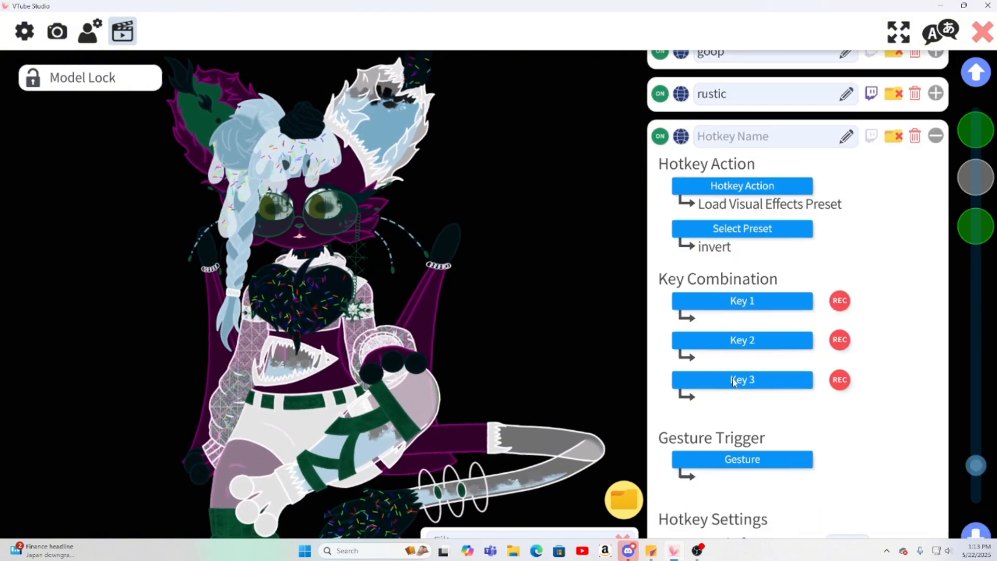
pyautogui.scroll(-2, 737, 373)
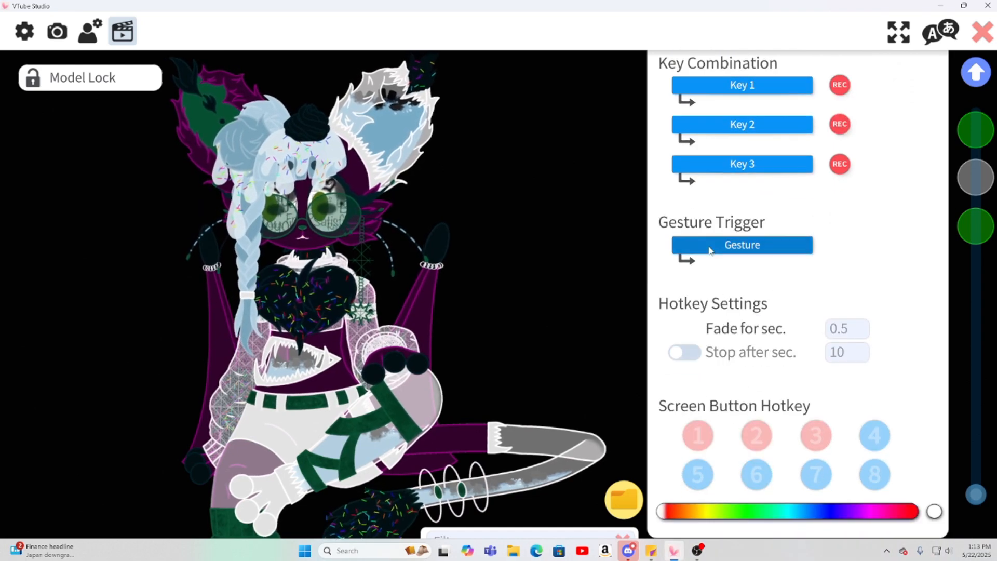
pyautogui.click(743, 243)
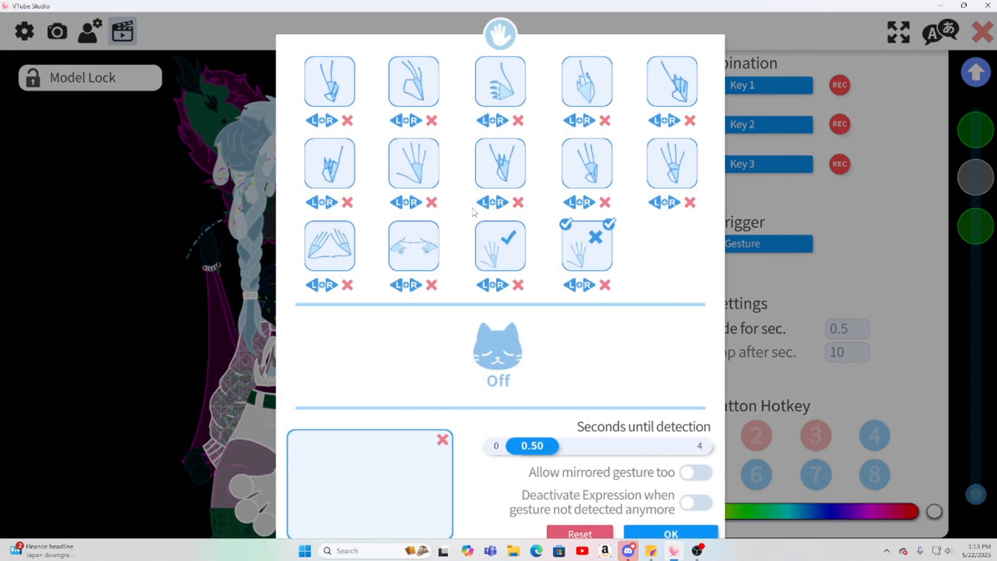
pyautogui.click(639, 536)
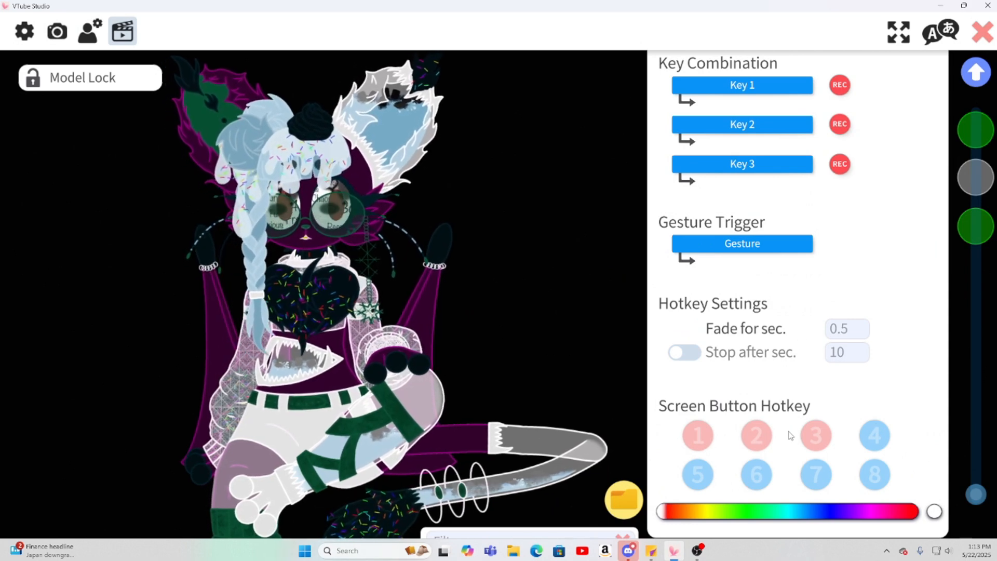
pyautogui.scroll(6, 789, 434)
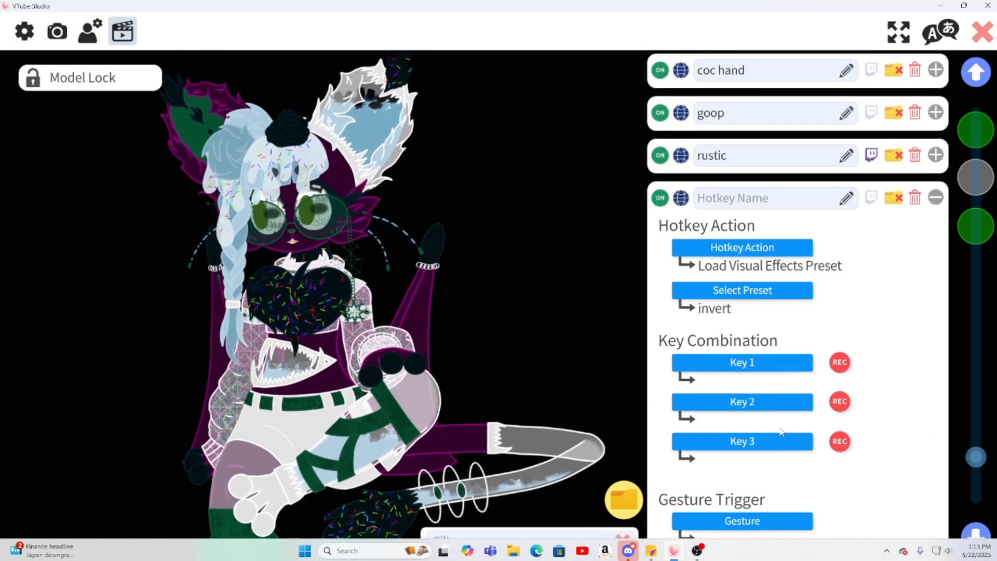
# - Open the new hotkey's Twitch trigger configuration and find the available Twitch triggers
pyautogui.scroll(1, 778, 430)
pyautogui.click(871, 261)
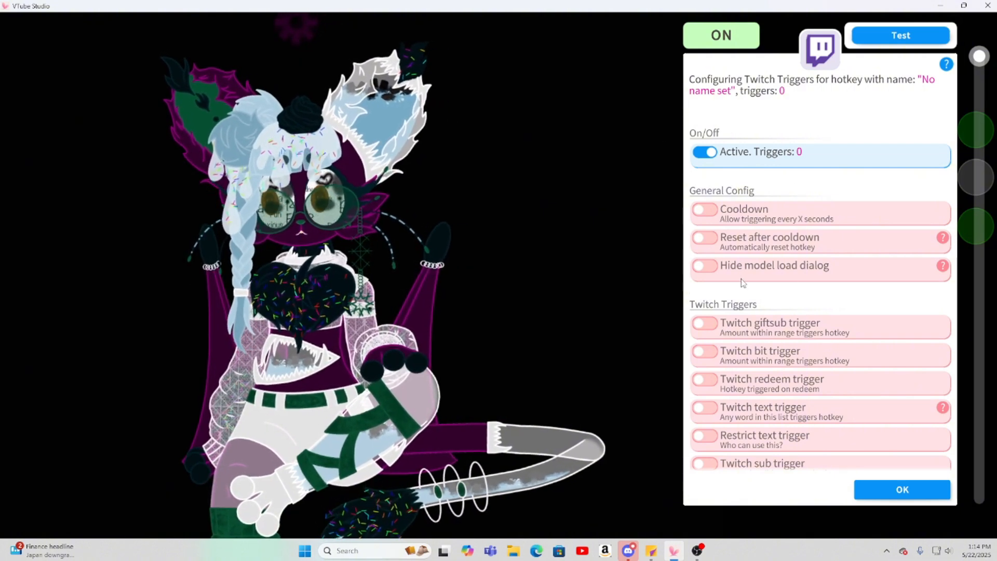
pyautogui.scroll(-4, 743, 283)
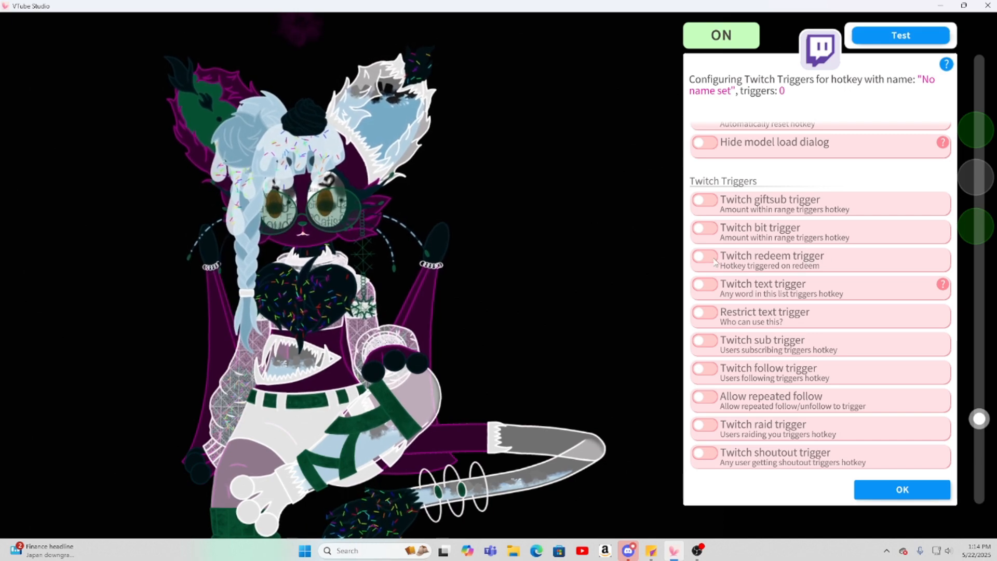
# - Switch on the Twitch redeem trigger and assign it the redeem Color: Invert
pyautogui.click(706, 257)
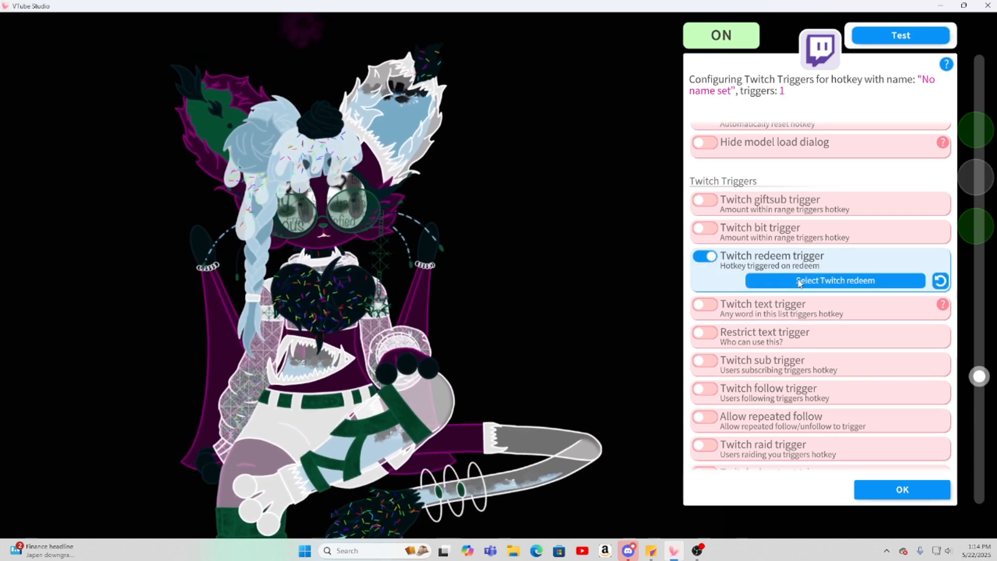
pyautogui.click(798, 281)
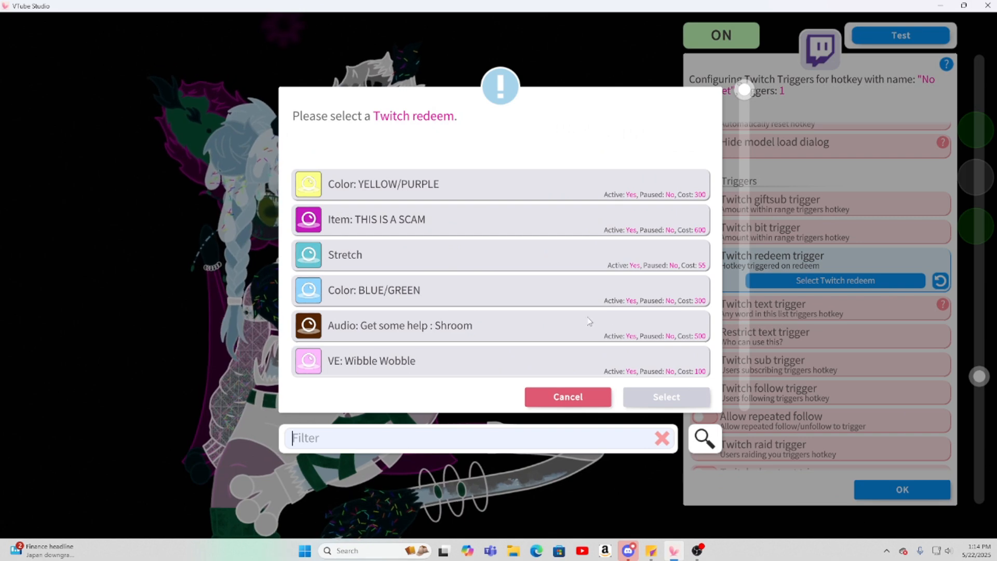
pyautogui.scroll(-15, 589, 322)
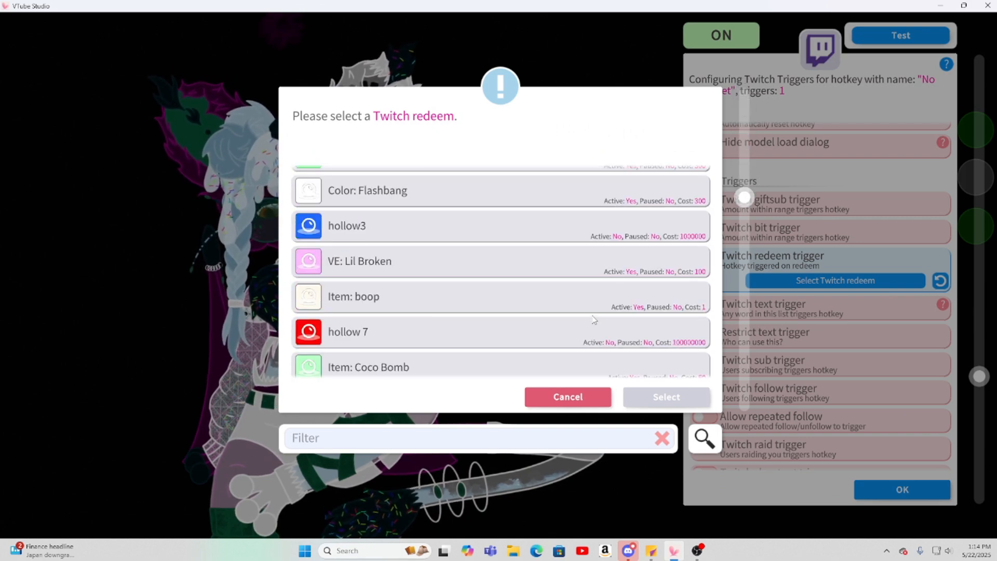
pyautogui.scroll(-10, 594, 320)
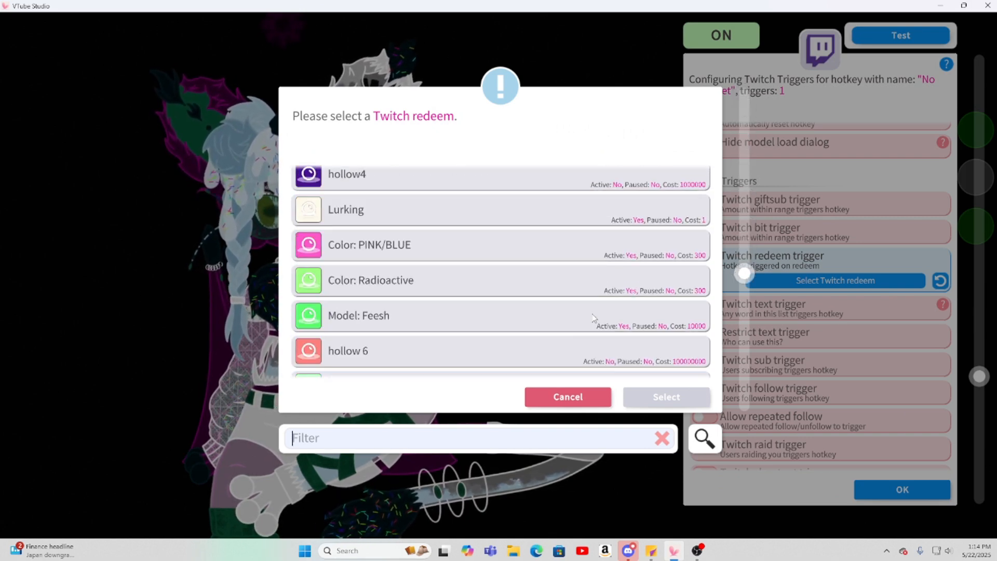
pyautogui.scroll(-10, 593, 318)
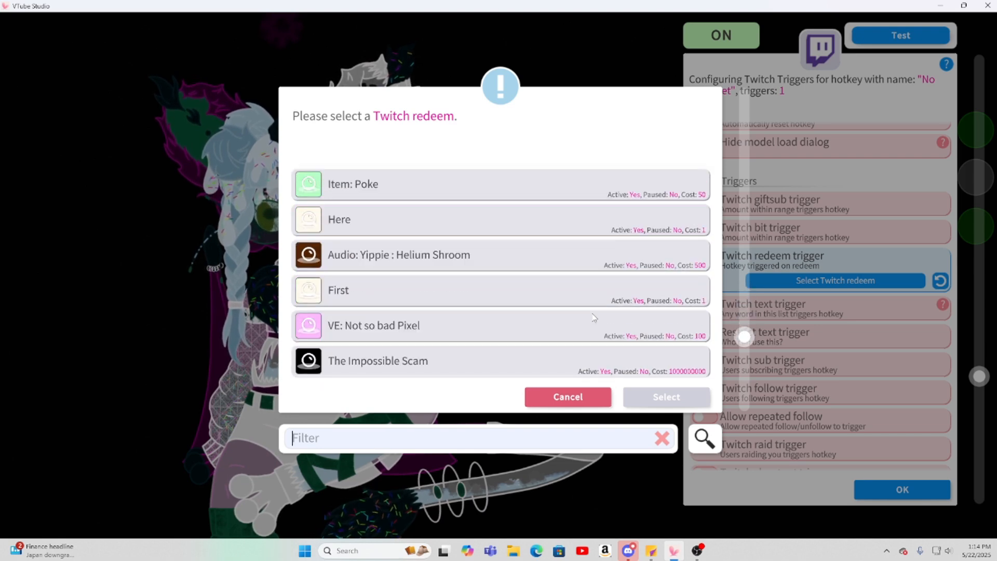
pyautogui.scroll(-10, 594, 318)
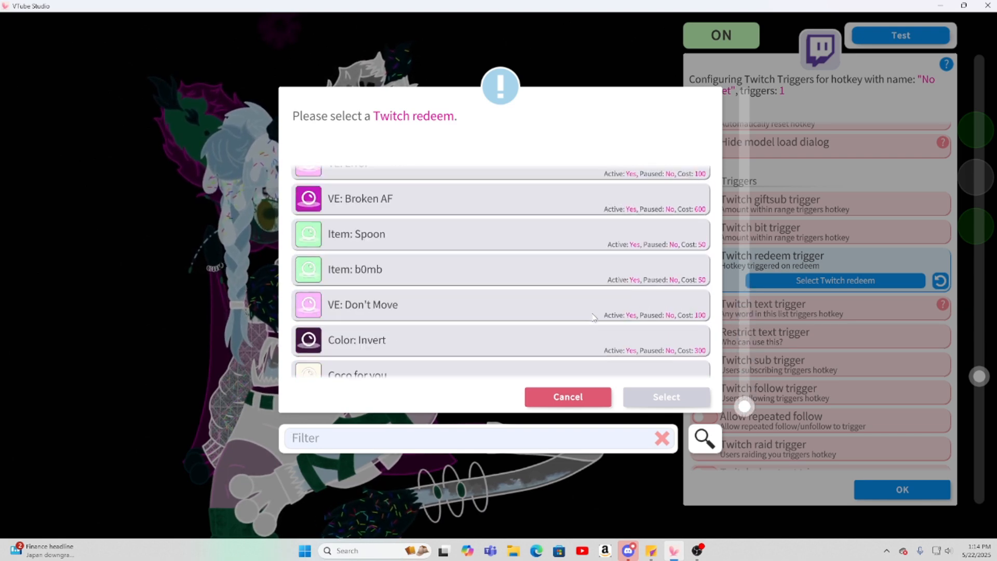
pyautogui.scroll(-3, 593, 317)
pyautogui.click(388, 331)
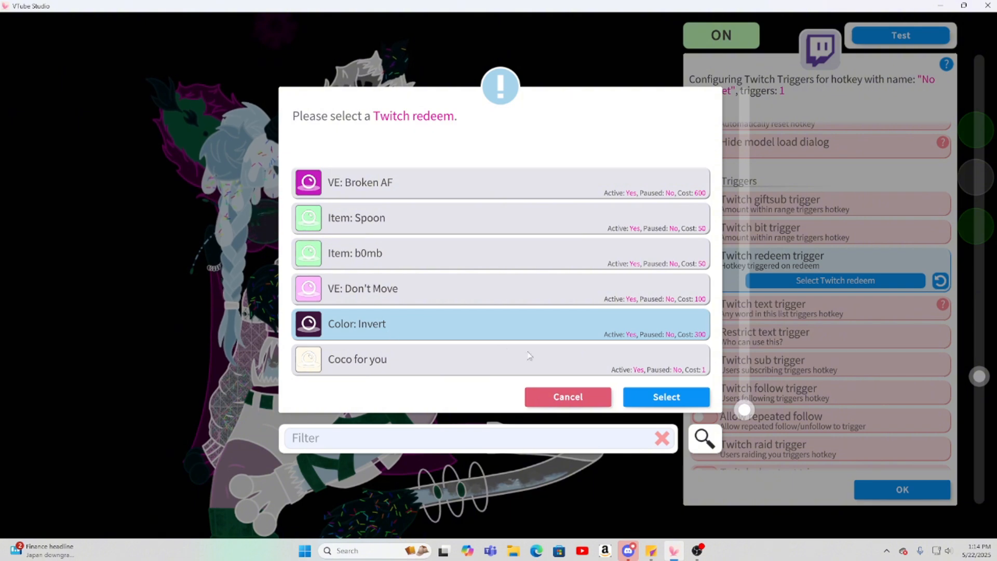
pyautogui.click(644, 397)
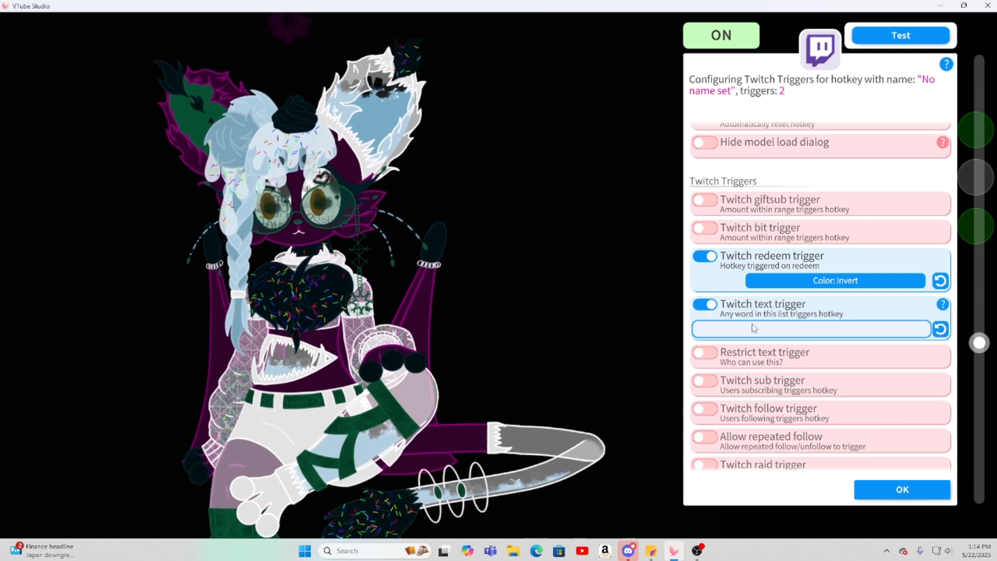
# - Switch off the Twitch redeem trigger and enter "invert inverted" as the words for the enabled Twitch text trigger
pyautogui.click(707, 257)
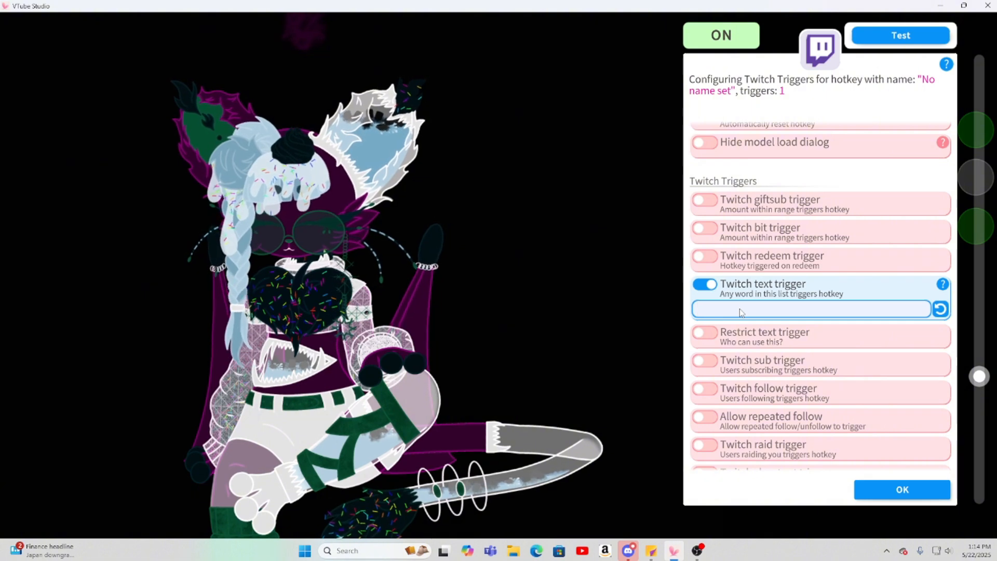
pyautogui.write('invert')
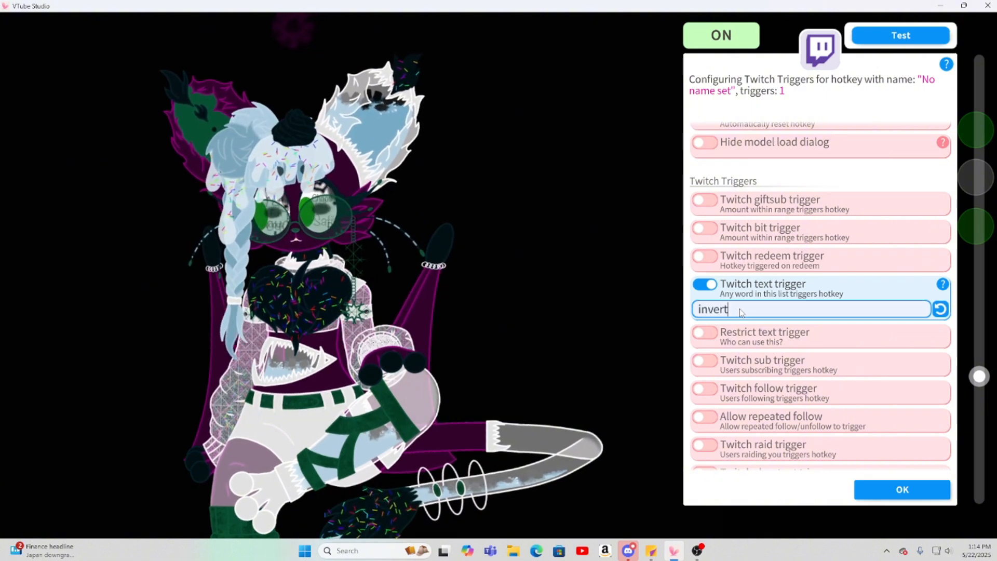
pyautogui.write(' i')
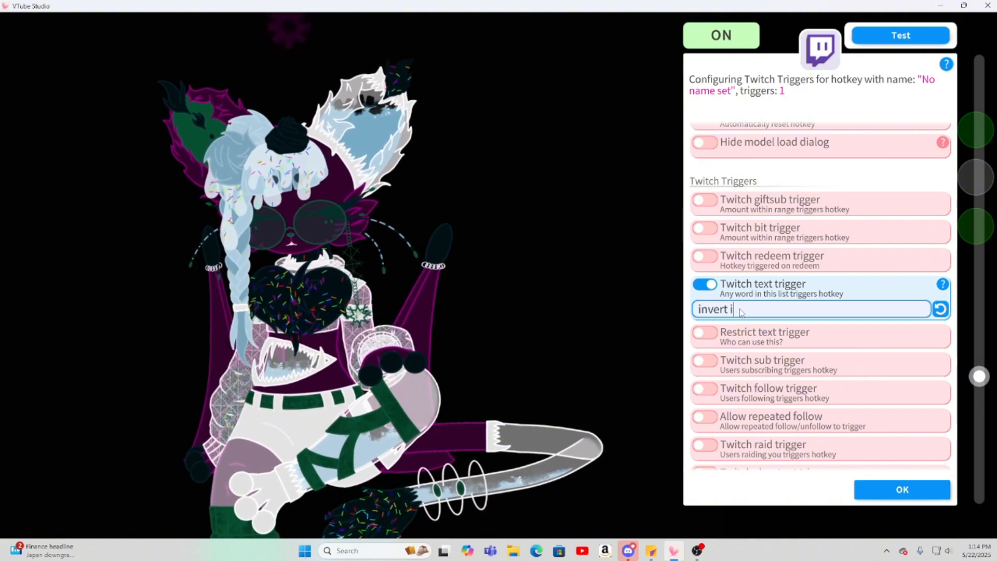
pyautogui.write('nverted')
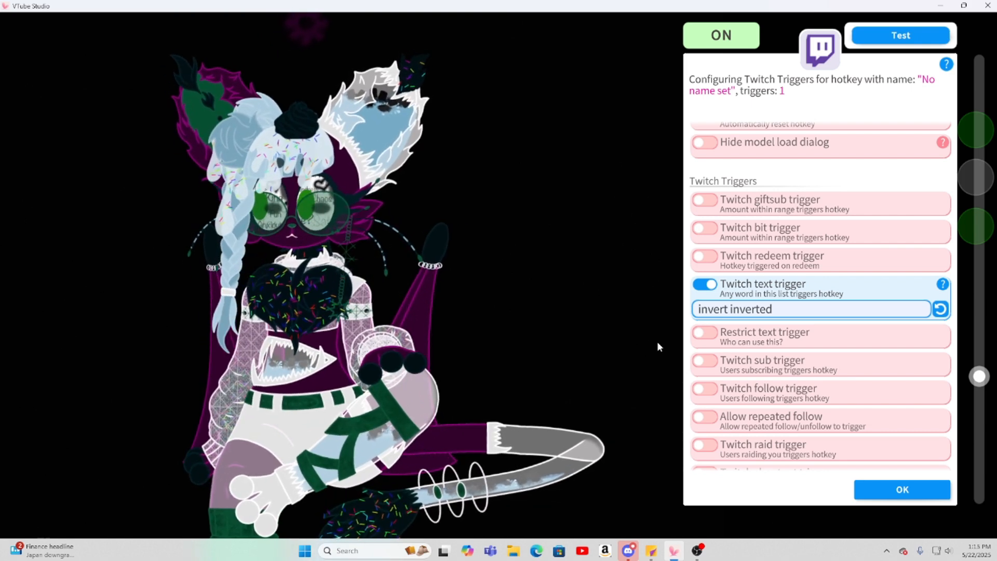
# - Switch off the Twitch text trigger and switch on Restrict text trigger, keeping only You (broadcaster) allowed to use it
pyautogui.click(707, 285)
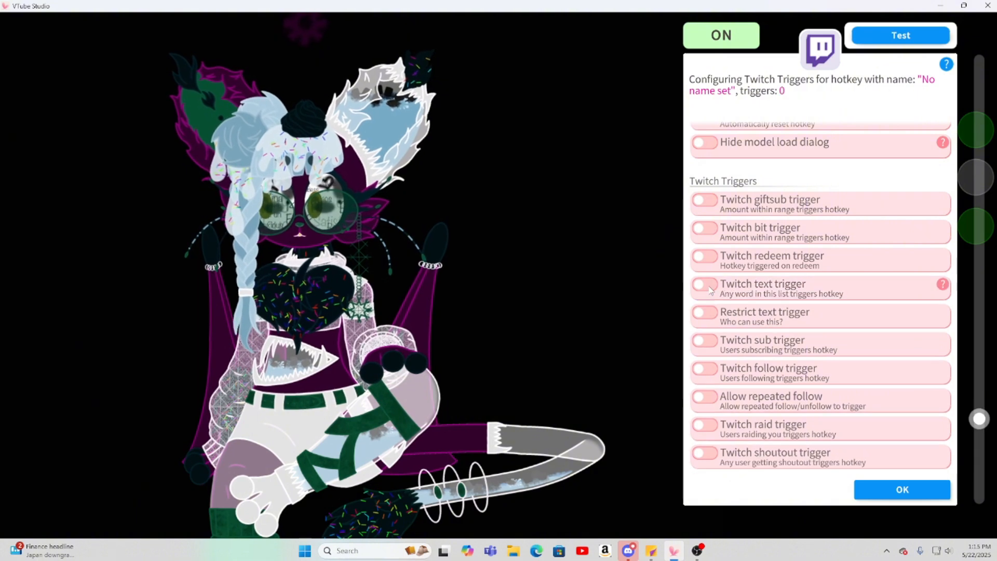
pyautogui.click(707, 314)
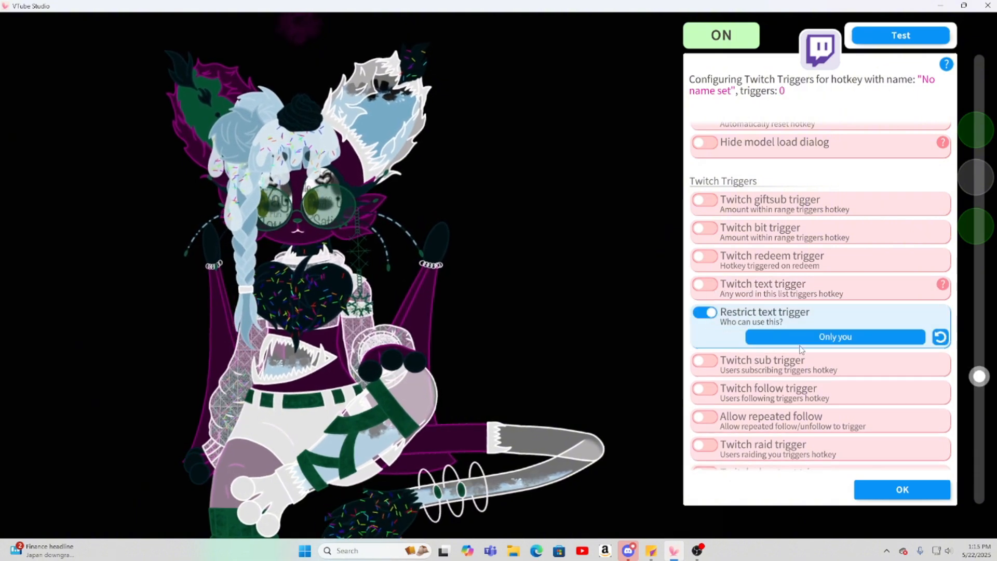
pyautogui.click(785, 335)
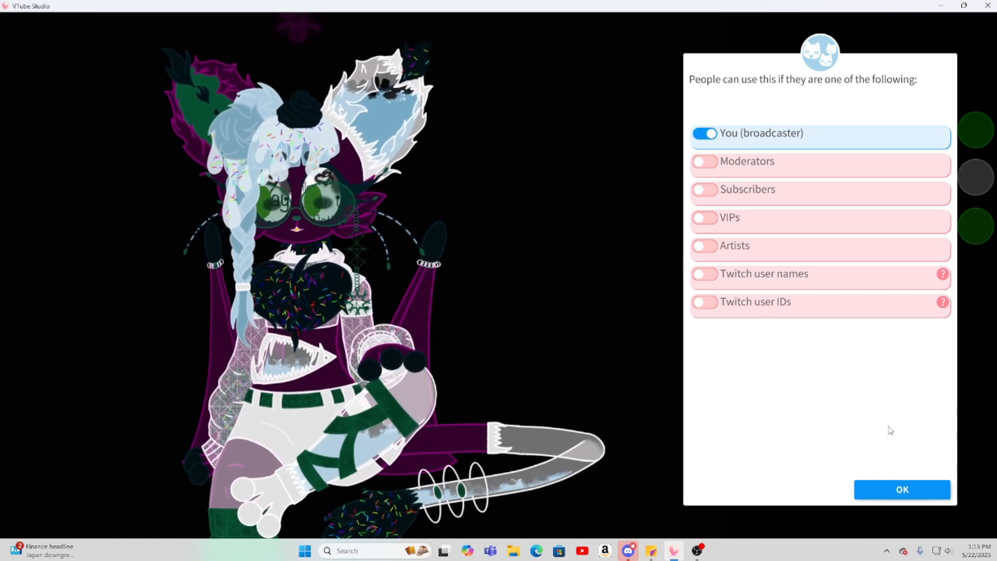
pyautogui.click(875, 488)
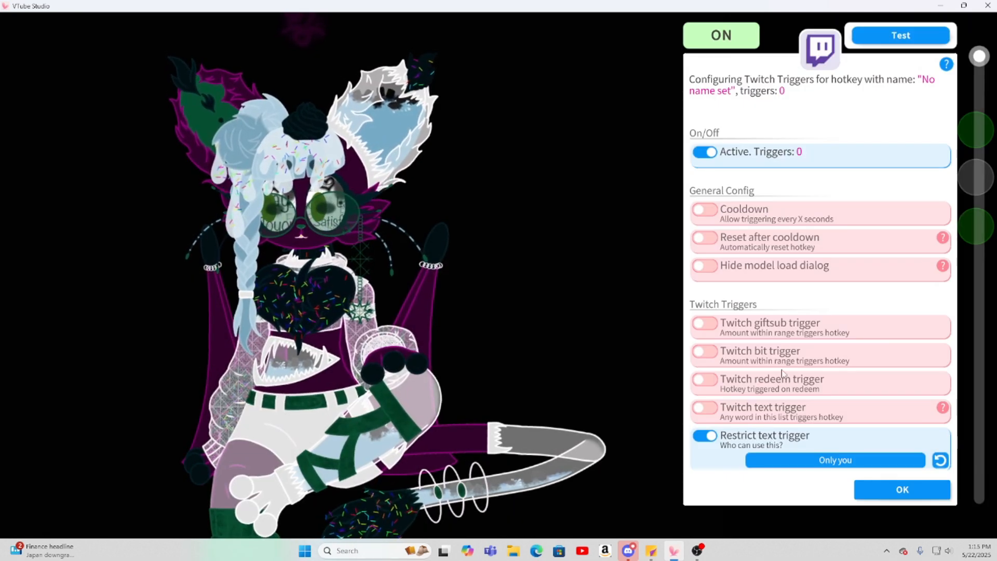
pyautogui.scroll(-4, 782, 372)
pyautogui.scroll(4, 782, 372)
pyautogui.scroll(-2, 782, 372)
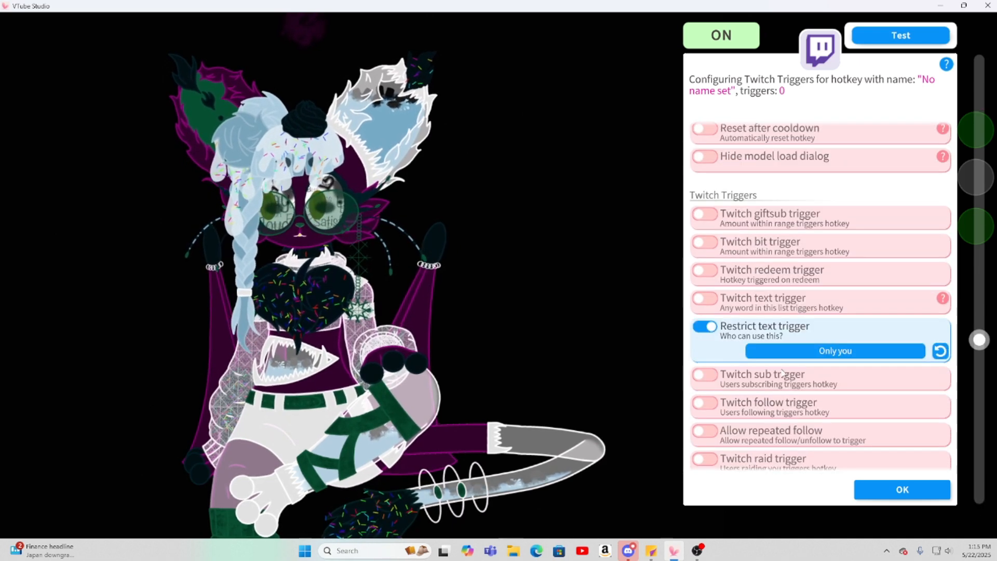
# - Switch off Restrict text trigger and review the other Twitch triggers and general settings of the hotkey
pyautogui.scroll(-2, 783, 372)
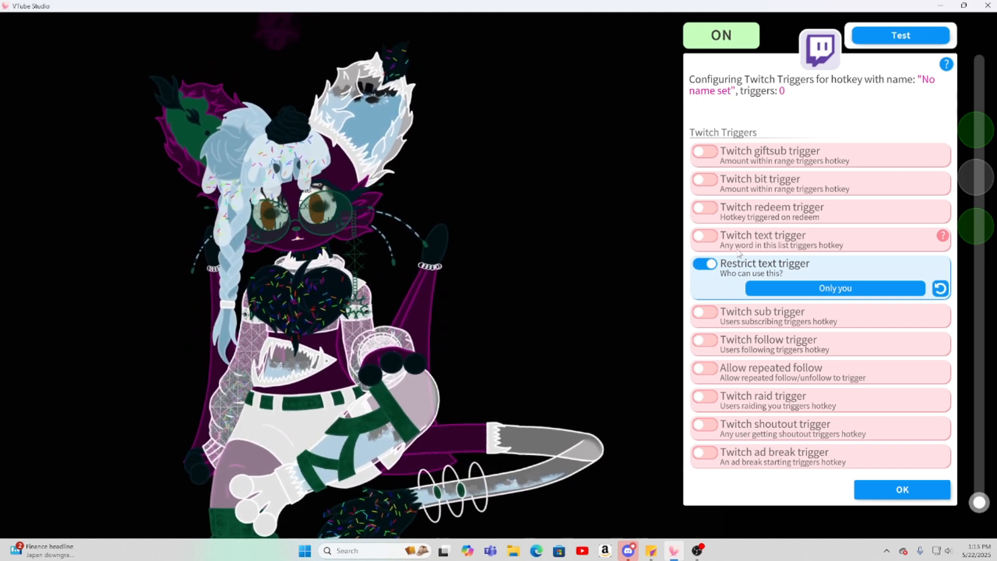
pyautogui.click(714, 273)
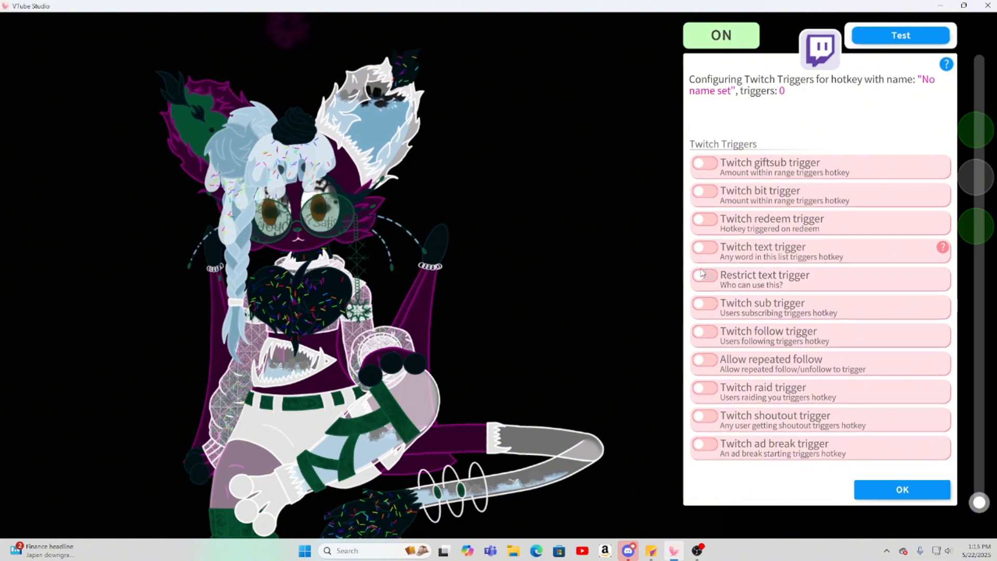
pyautogui.scroll(3, 778, 370)
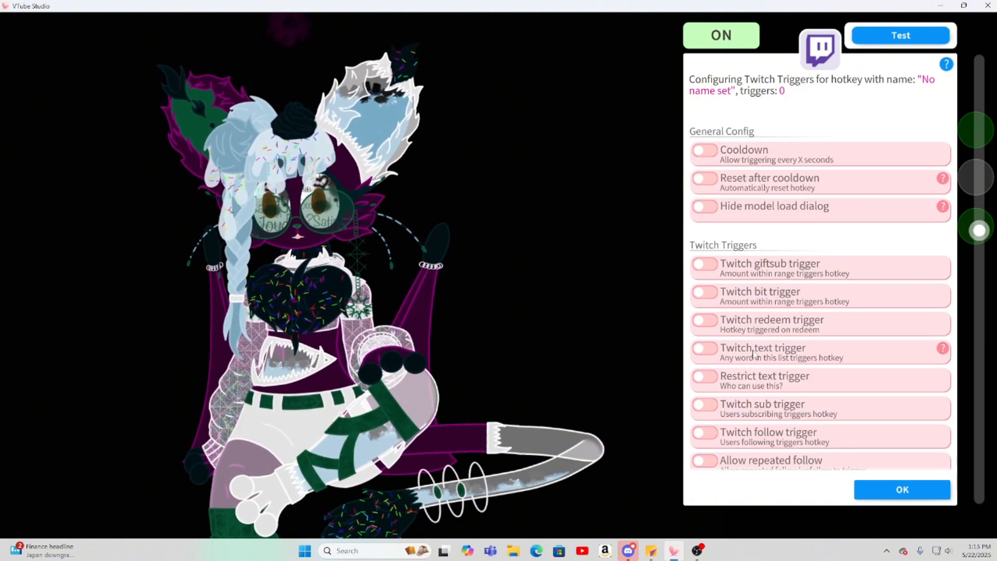
pyautogui.scroll(-3, 771, 334)
pyautogui.scroll(5, 763, 345)
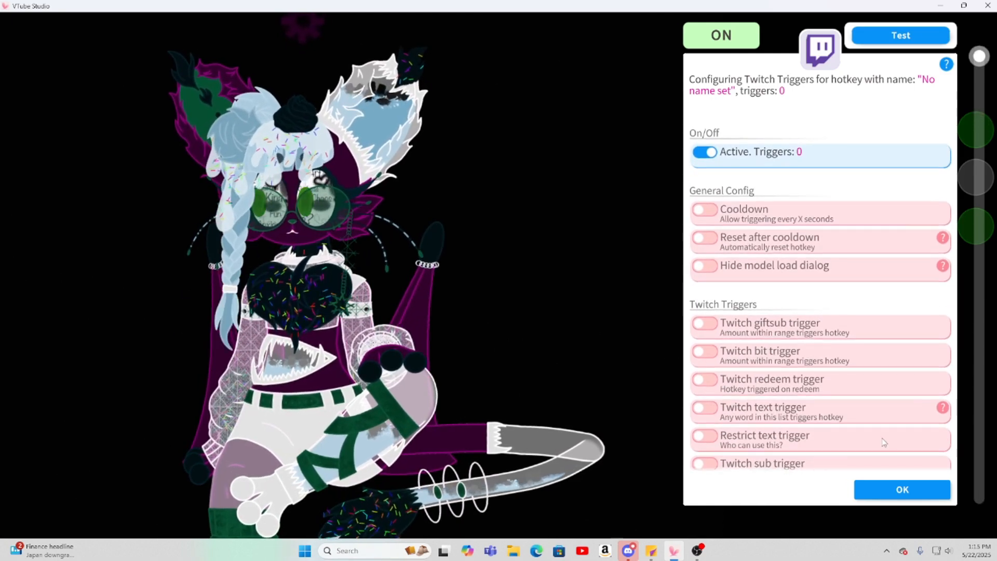
# - Close the Twitch trigger configuration and delete the unnamed hotkey that loads the invert preset
pyautogui.click(882, 488)
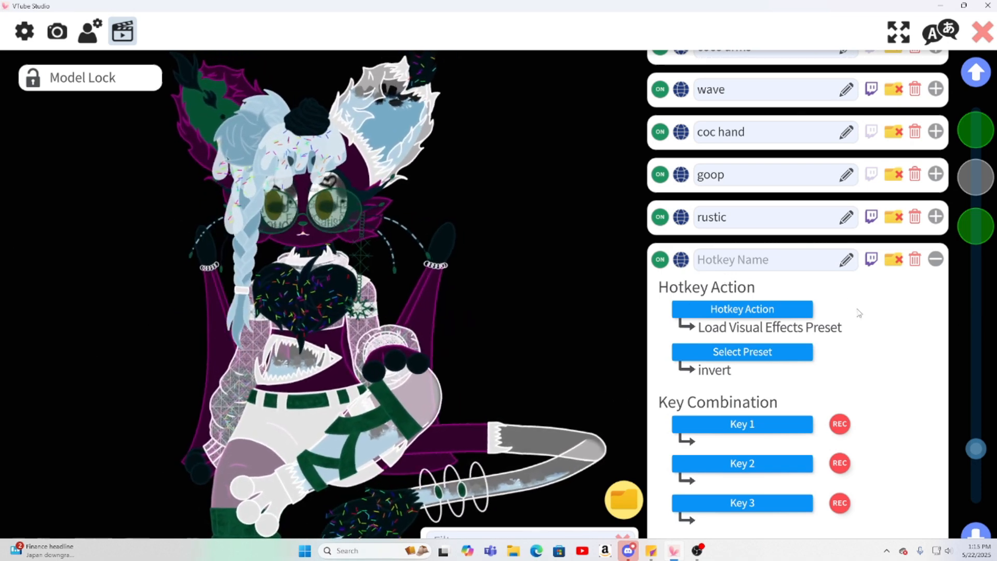
pyautogui.click(913, 259)
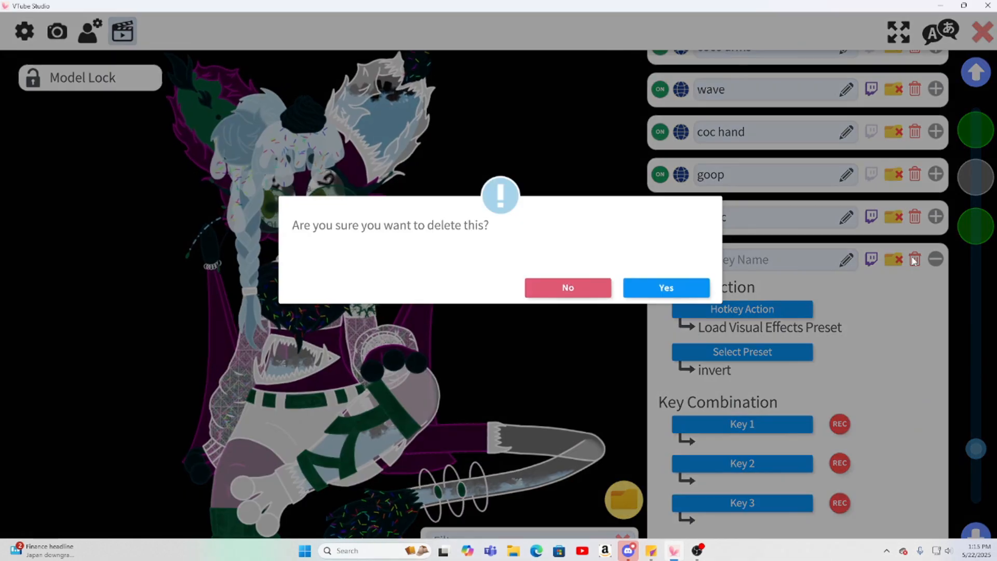
pyautogui.click(666, 288)
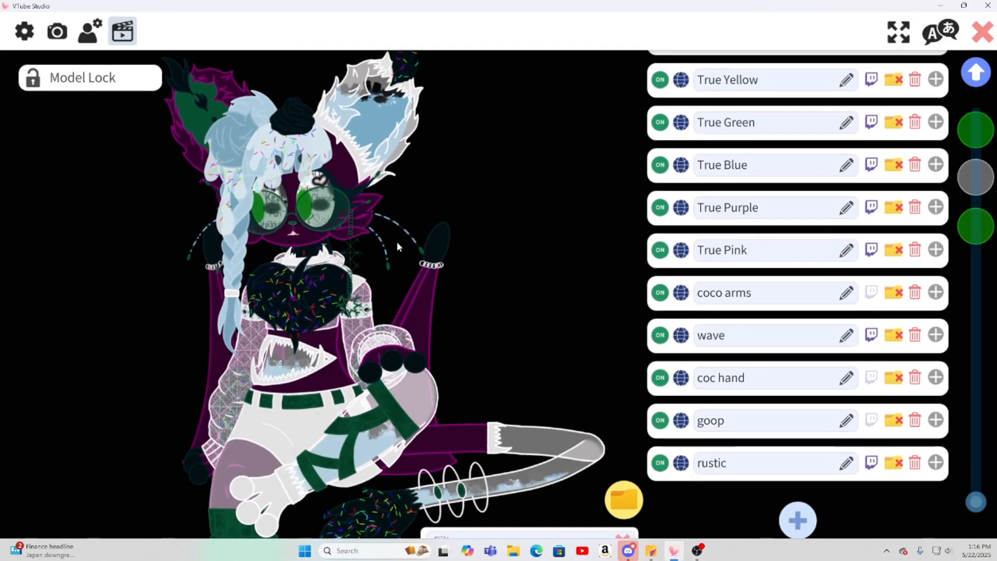
# - Turn off the Color grading visual effect by setting its Effect on/off value to 0, and apply the change
pyautogui.click(89, 31)
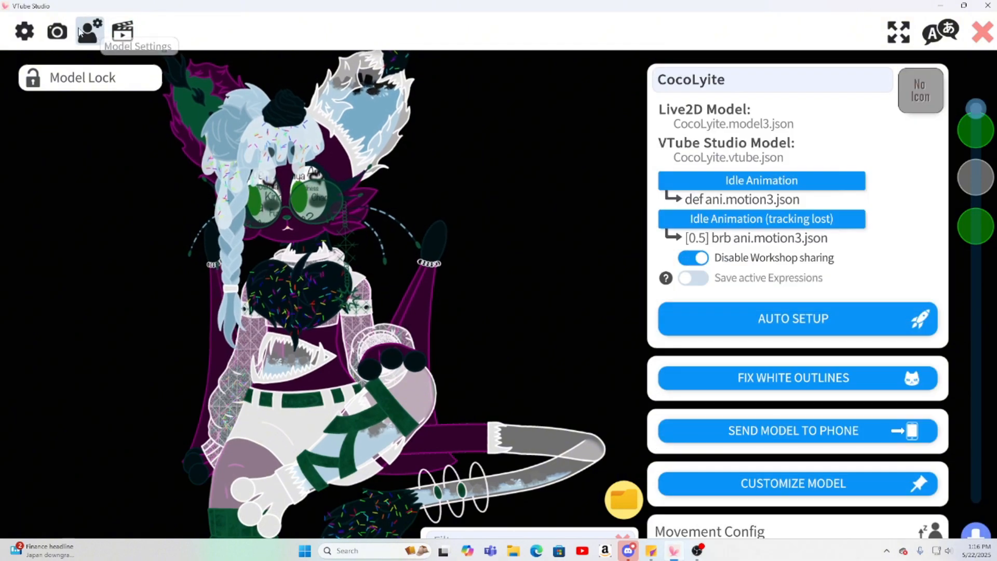
pyautogui.click(57, 31)
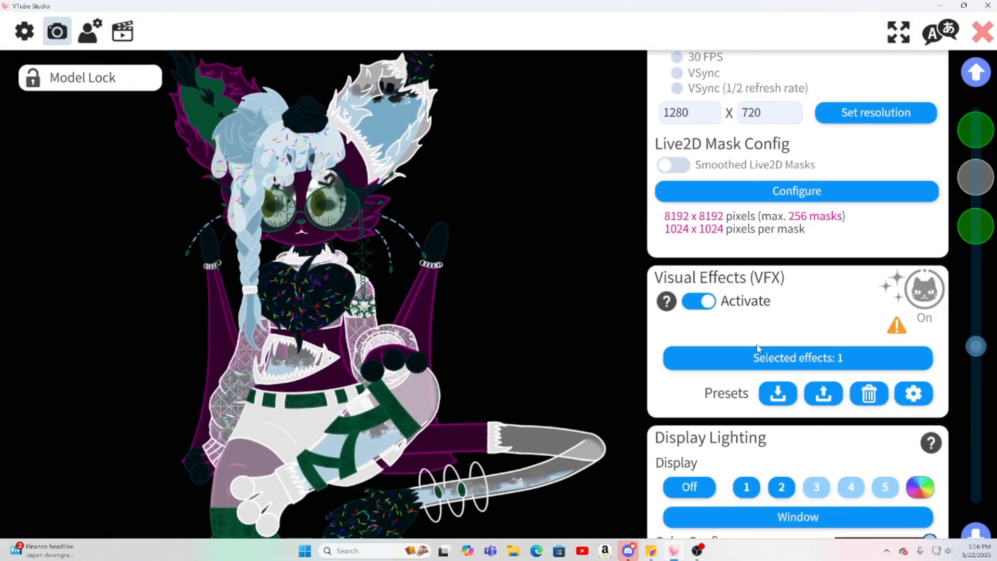
pyautogui.click(670, 358)
pyautogui.click(483, 229)
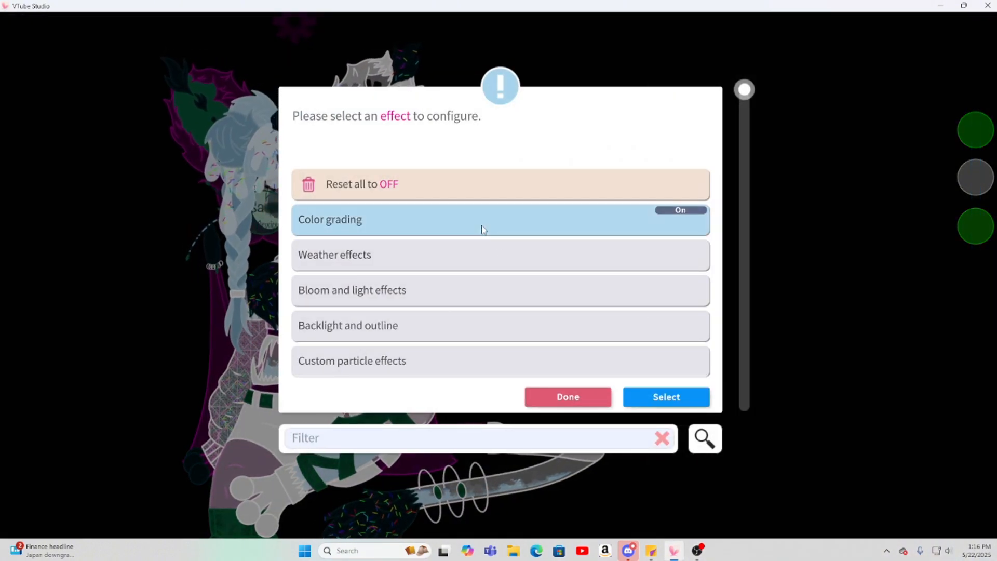
pyautogui.click(657, 395)
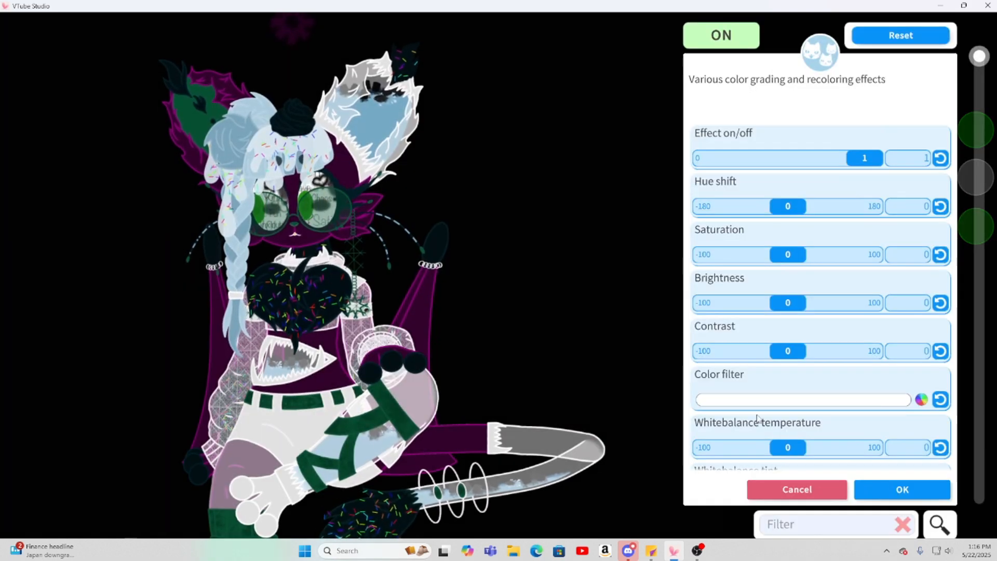
pyautogui.moveTo(850, 149); pyautogui.dragTo(652, 187)
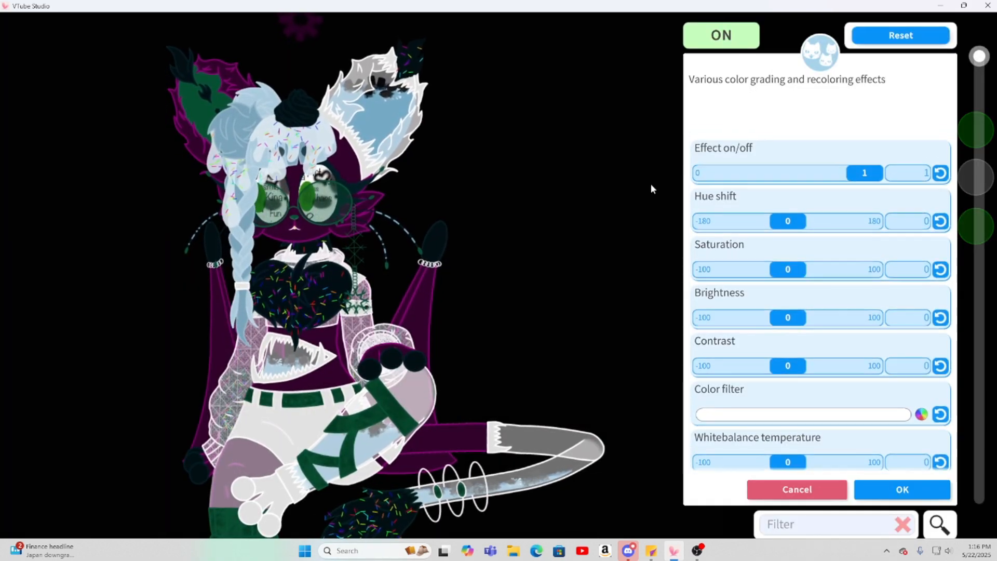
pyautogui.moveTo(863, 158); pyautogui.dragTo(655, 170)
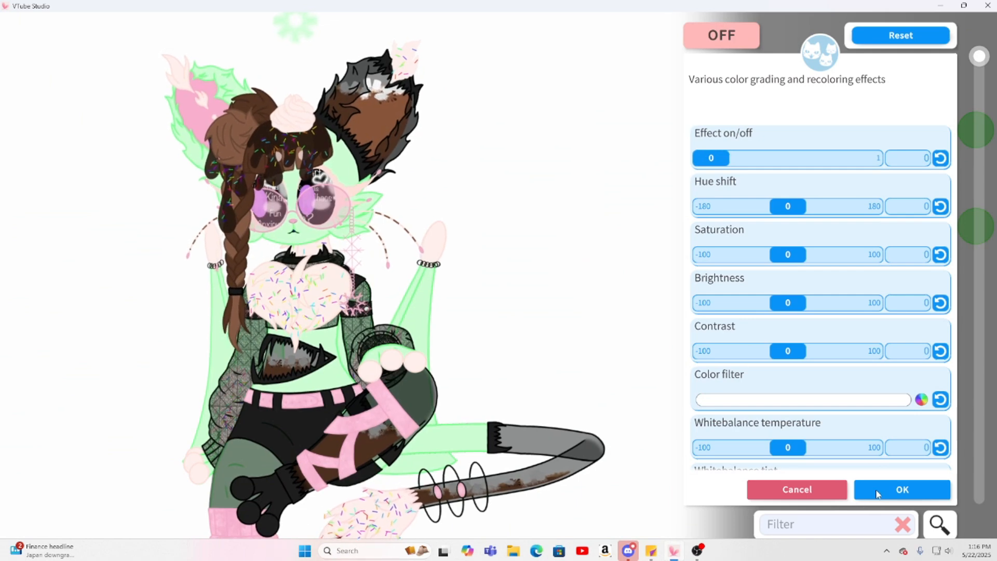
pyautogui.click(901, 489)
# - Try the Weather effects with Snow strength 1, switching Snow - In front off and on, and discard the changes
pyautogui.scroll(-3, 503, 268)
pyautogui.scroll(3, 503, 268)
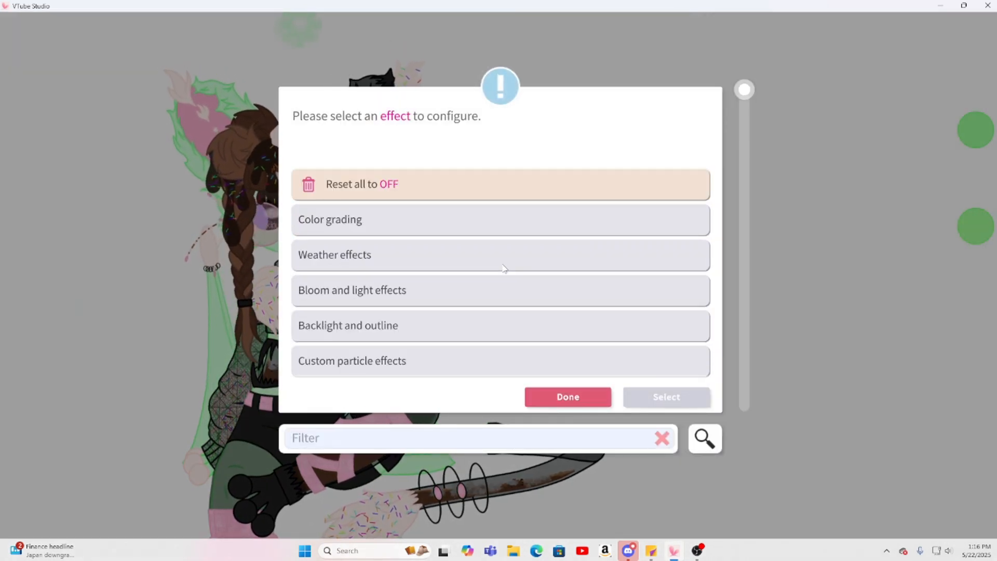
pyautogui.click(436, 253)
pyautogui.click(628, 396)
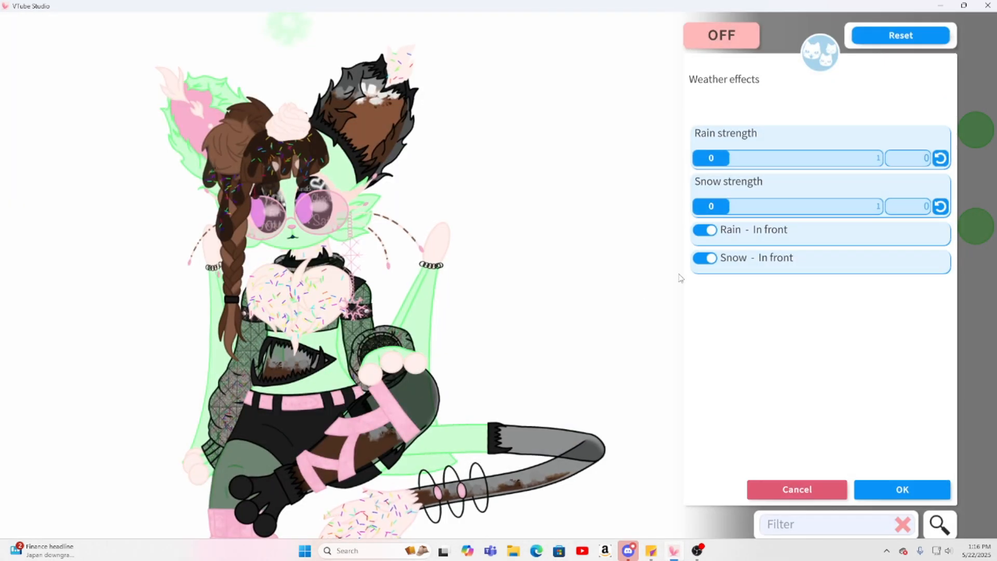
pyautogui.moveTo(711, 206); pyautogui.dragTo(874, 207)
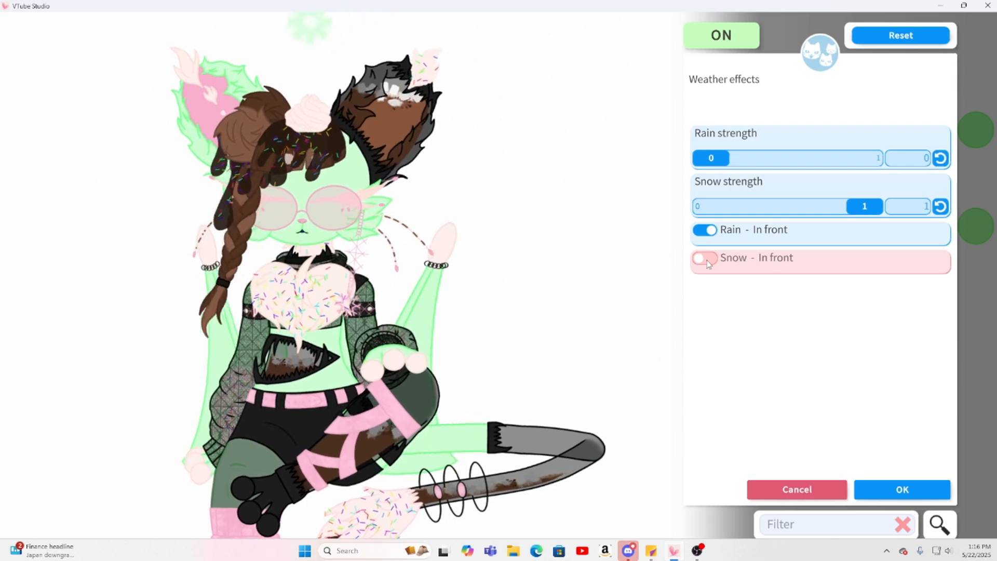
pyautogui.click(707, 259)
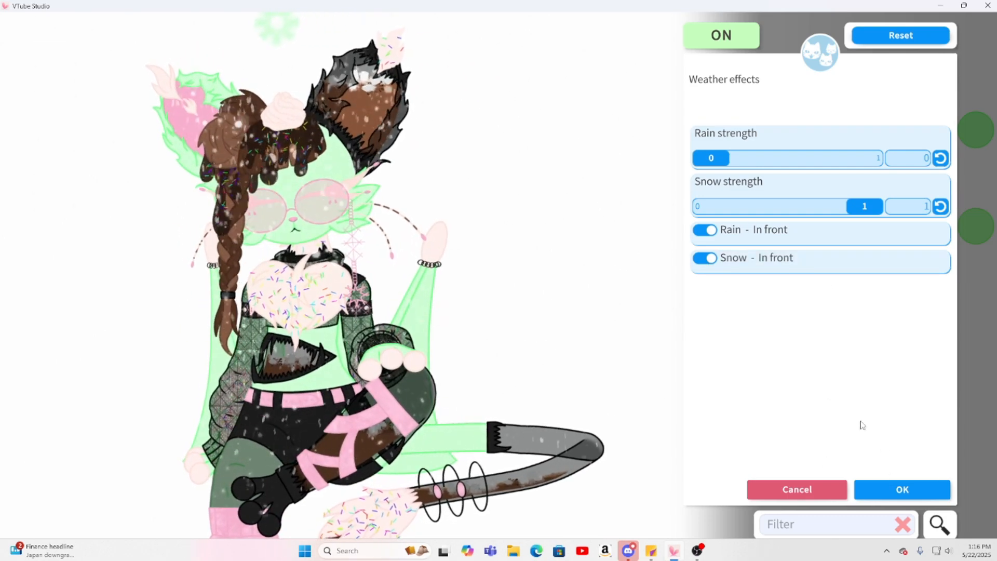
pyautogui.click(799, 490)
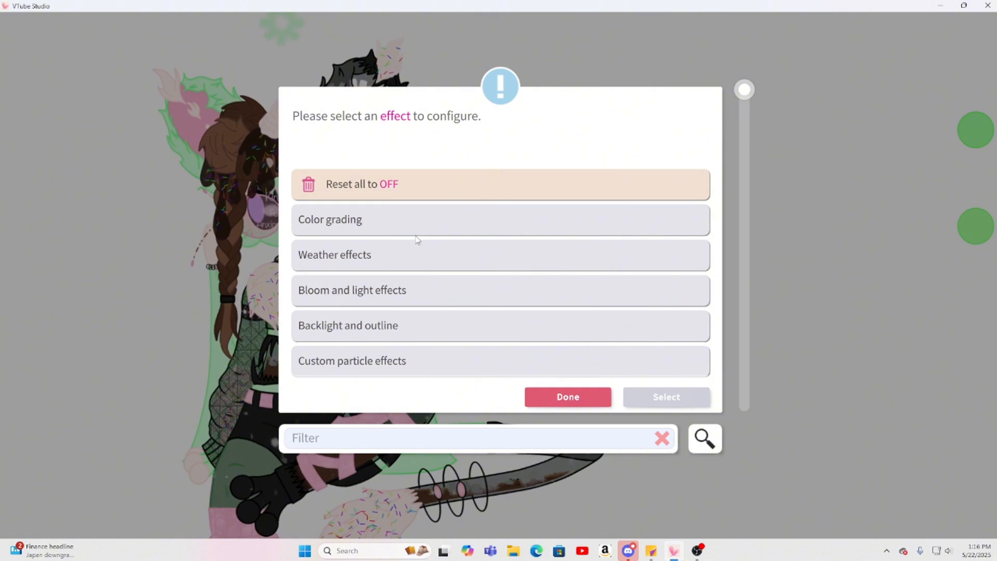
# - Try the Line Scanner effect with Effect on/off set to 1, and discard the change
pyautogui.scroll(-2, 464, 301)
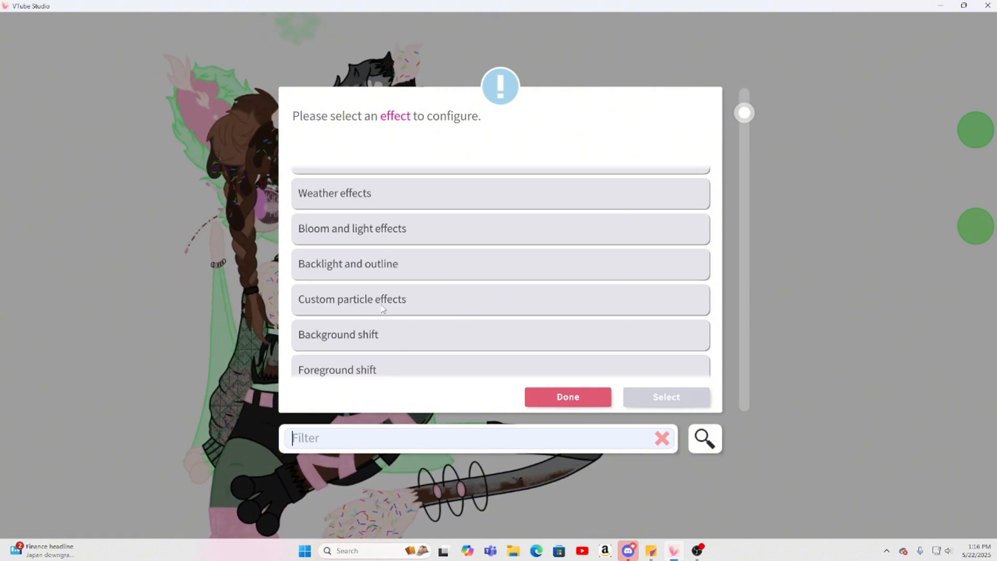
pyautogui.scroll(-1, 382, 328)
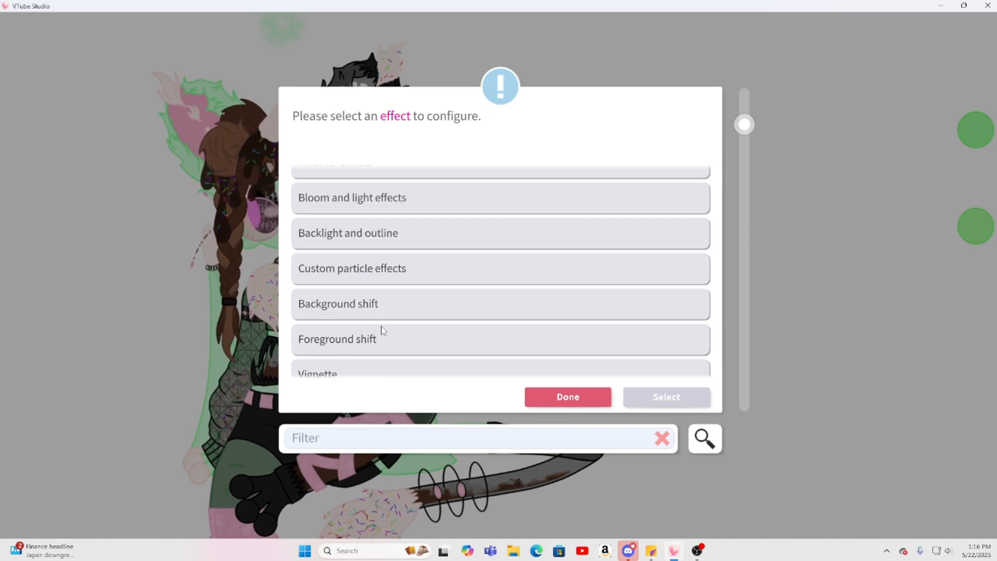
pyautogui.scroll(-1, 381, 327)
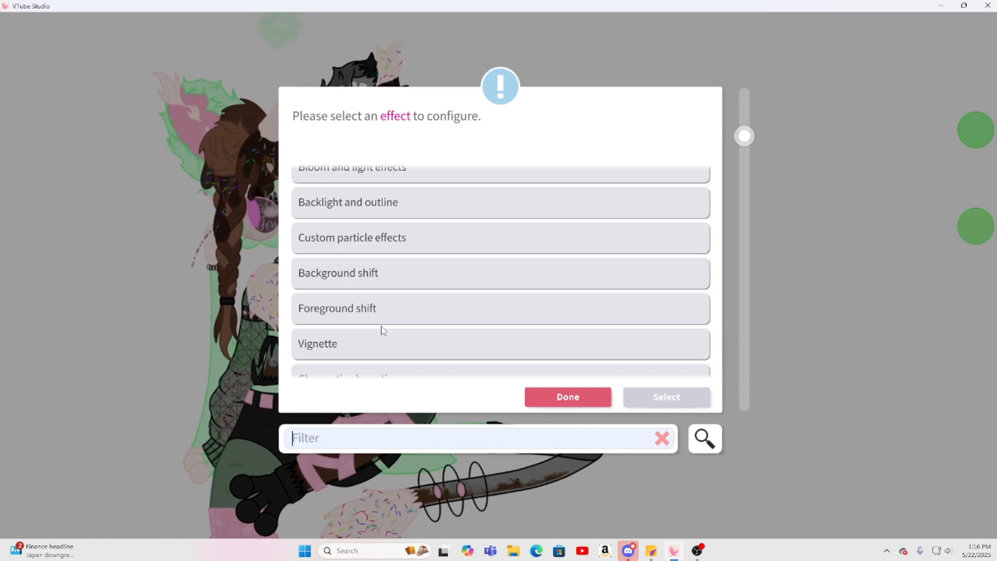
pyautogui.scroll(-6, 383, 330)
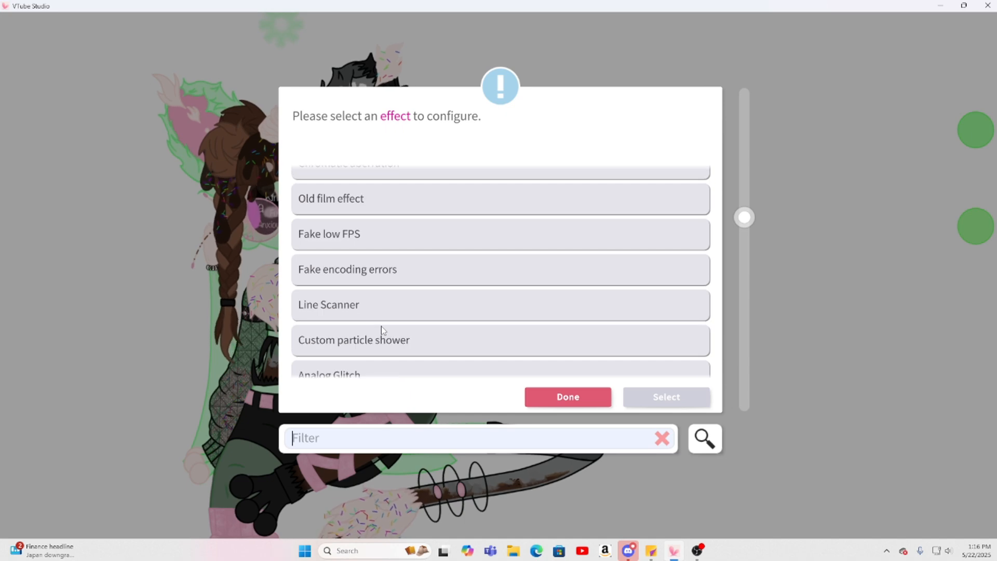
pyautogui.click(350, 302)
pyautogui.click(647, 399)
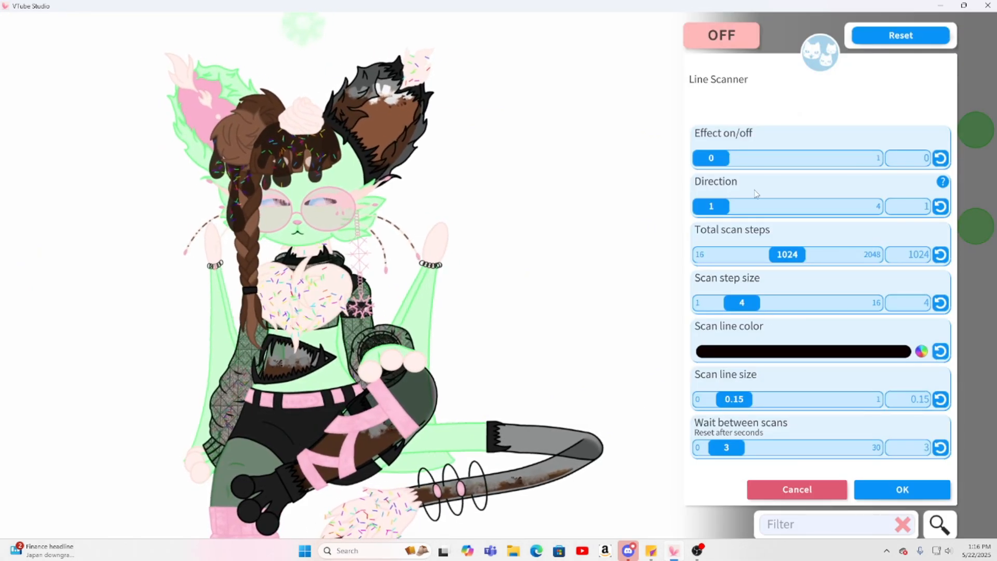
pyautogui.moveTo(711, 158); pyautogui.dragTo(865, 157)
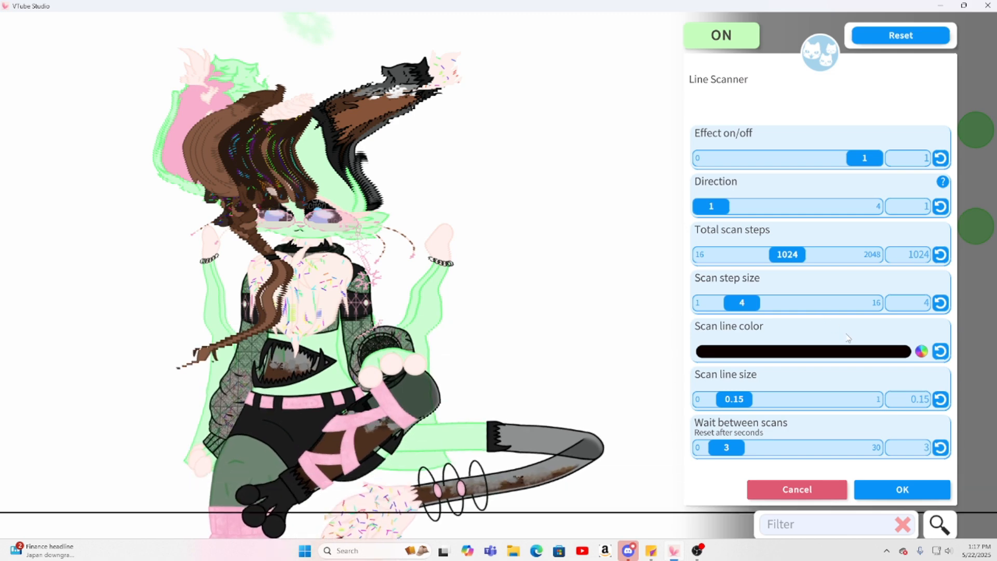
pyautogui.click(823, 492)
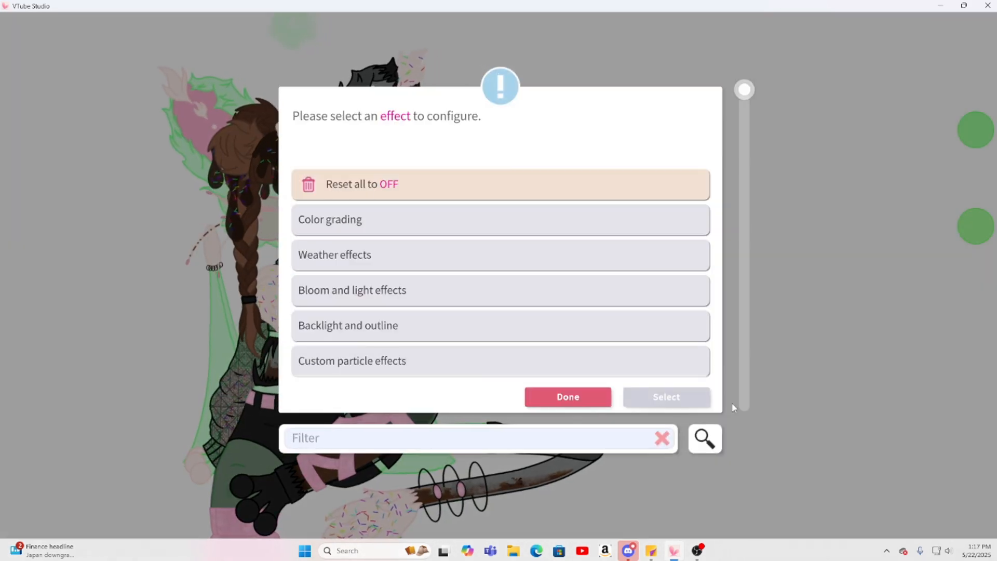
# - Look through the list of visual effects and open the settings of Model Glitch - Experimental
pyautogui.scroll(-2, 470, 350)
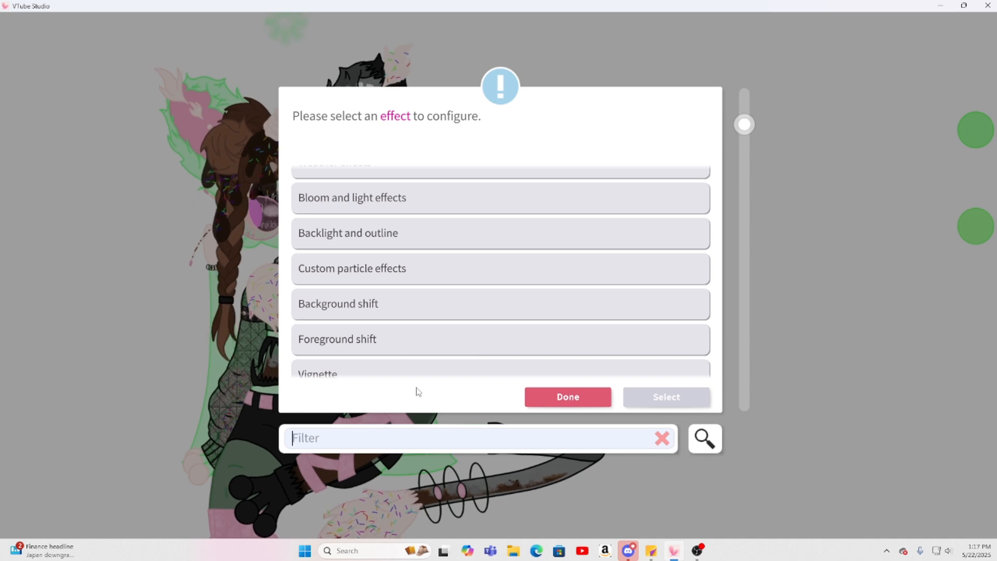
pyautogui.scroll(-1, 380, 343)
pyautogui.scroll(-5, 380, 344)
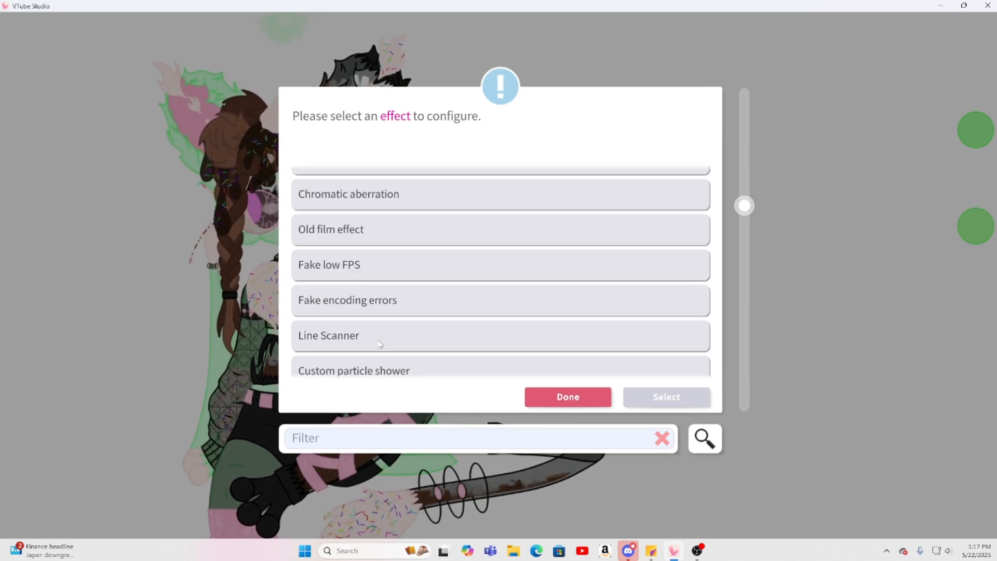
pyautogui.scroll(-5, 380, 344)
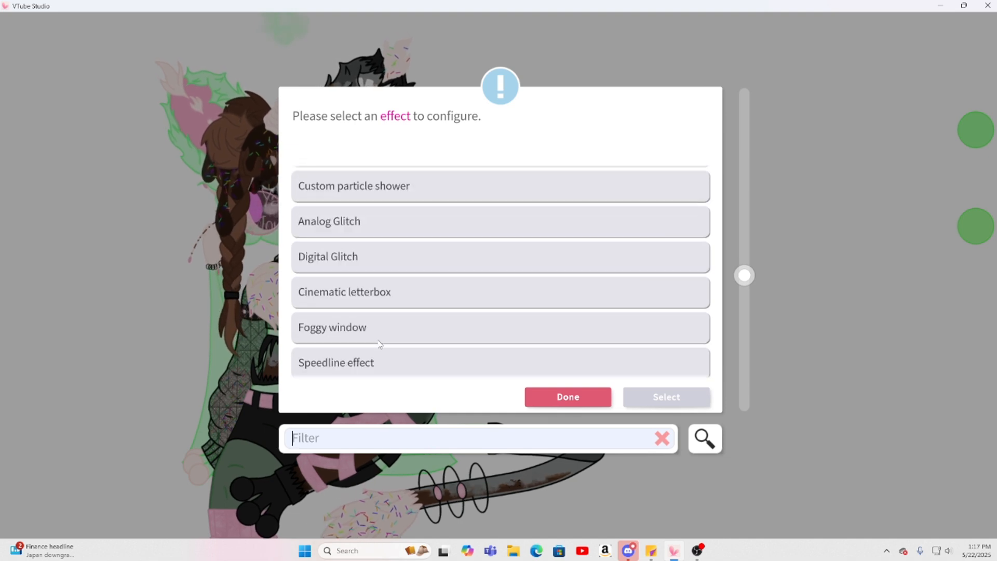
pyautogui.scroll(-6, 380, 344)
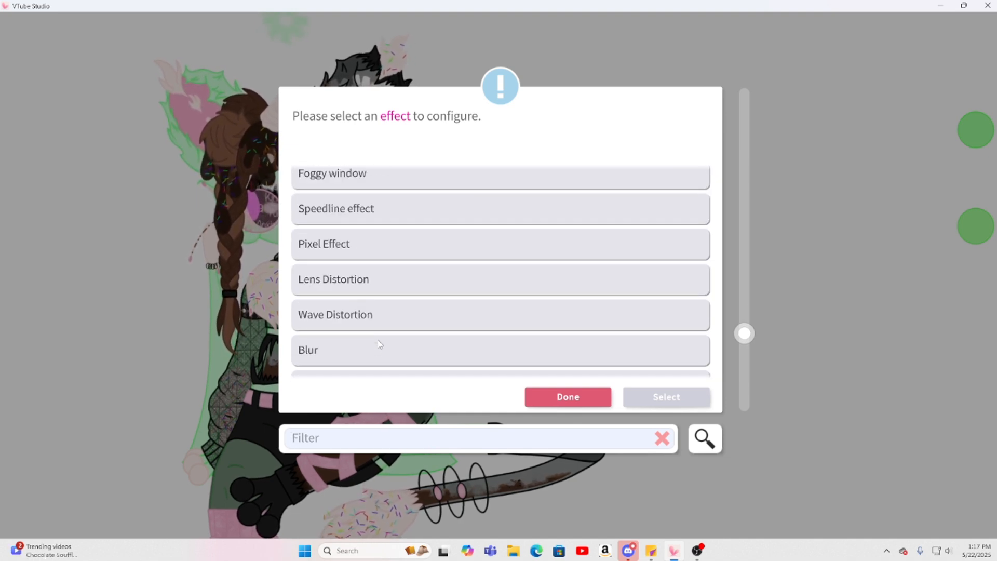
pyautogui.scroll(-4, 380, 344)
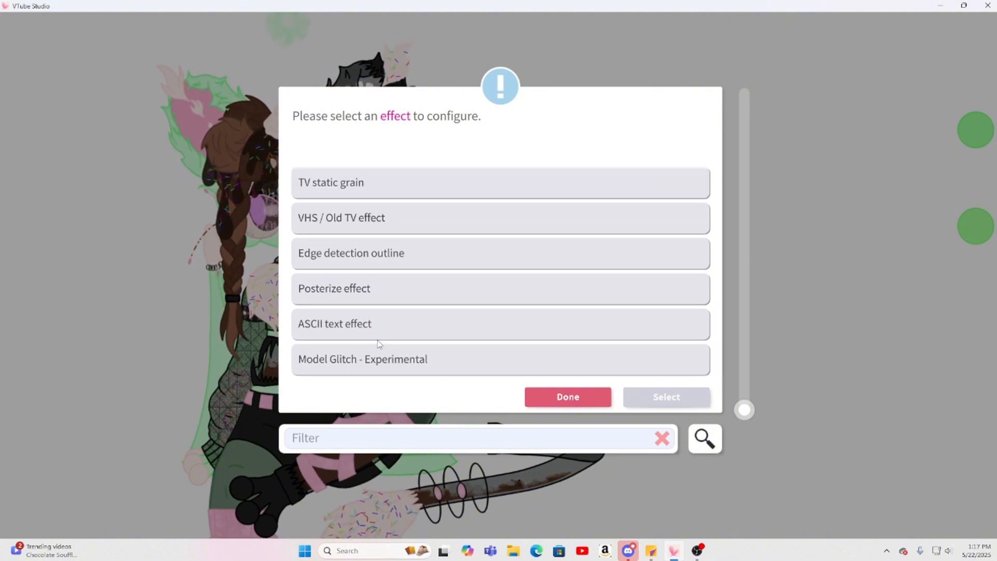
pyautogui.click(384, 373)
pyautogui.click(657, 390)
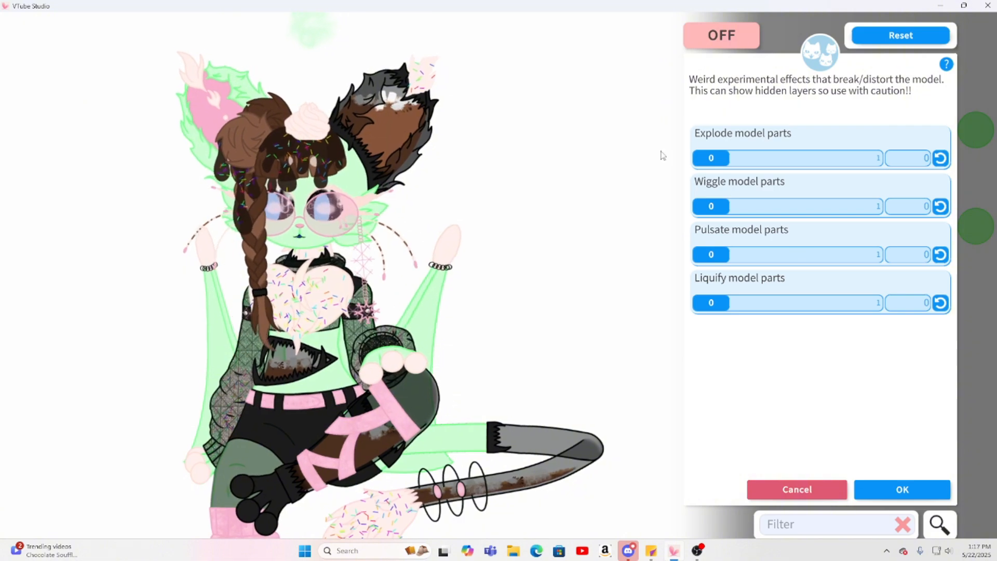
# - Try Explode model parts and Wiggle model parts at 1, one at a time, returning each to 0
pyautogui.moveTo(701, 165); pyautogui.dragTo(888, 160)
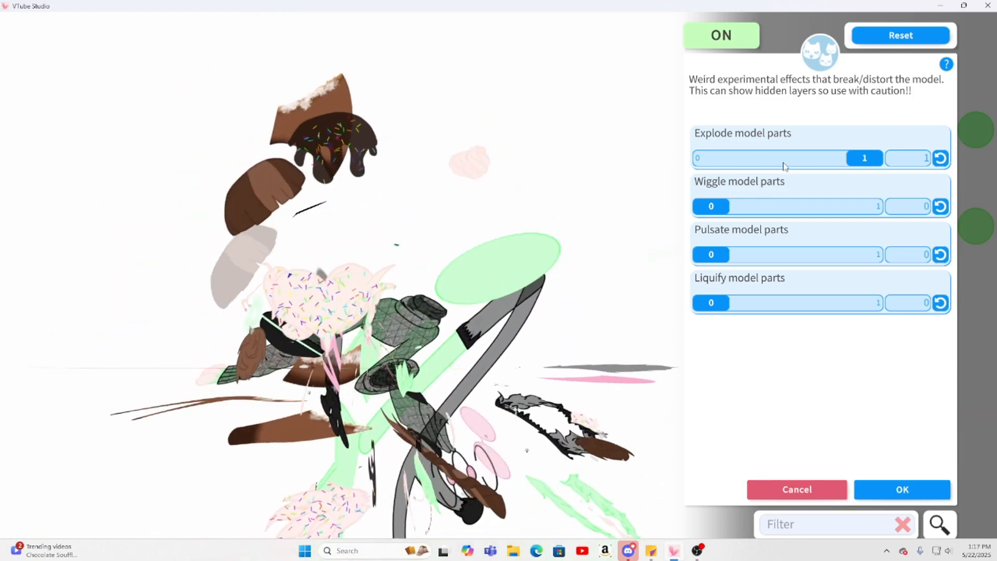
pyautogui.moveTo(869, 157); pyautogui.dragTo(667, 173)
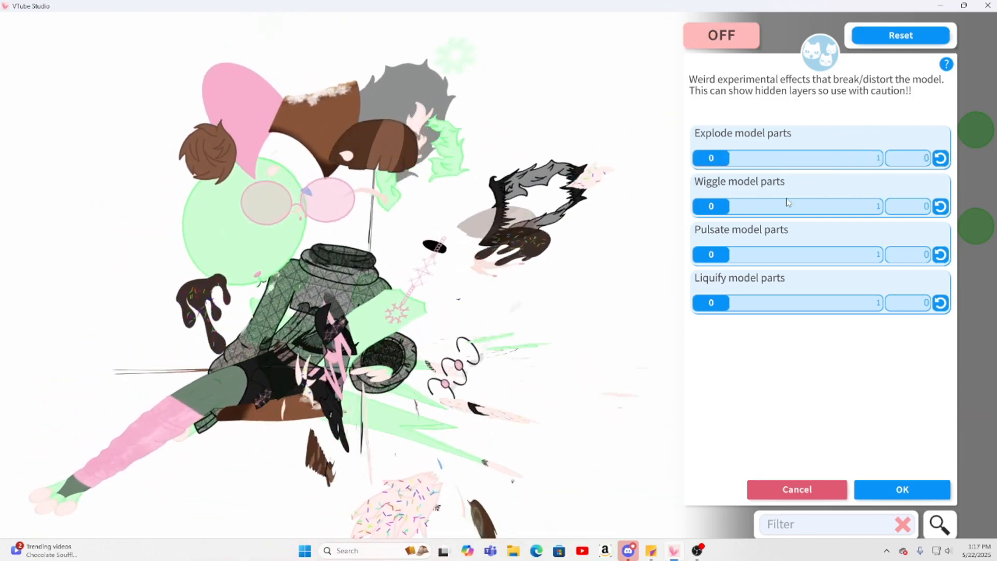
pyautogui.moveTo(711, 208); pyautogui.dragTo(880, 209)
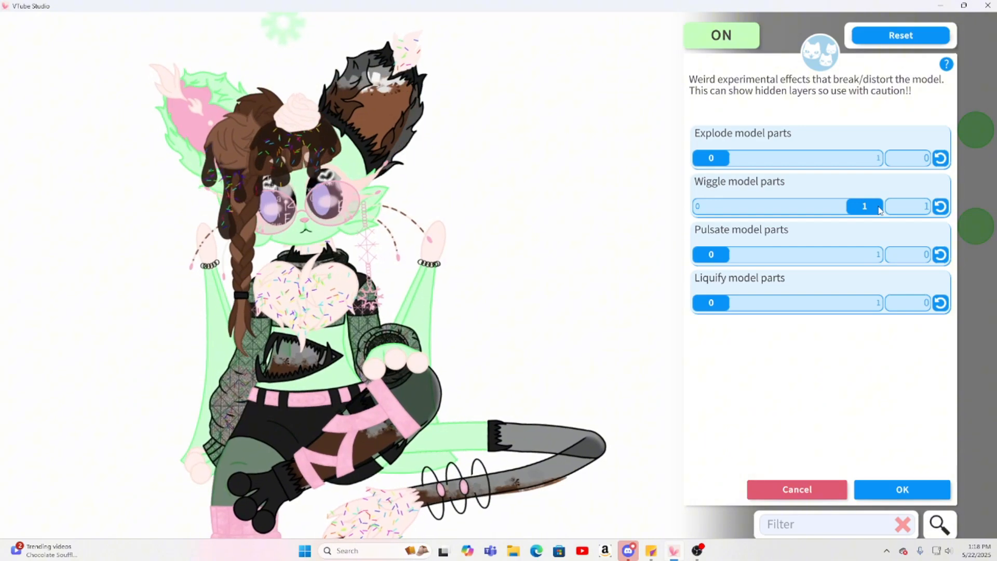
pyautogui.moveTo(865, 209); pyautogui.dragTo(696, 218)
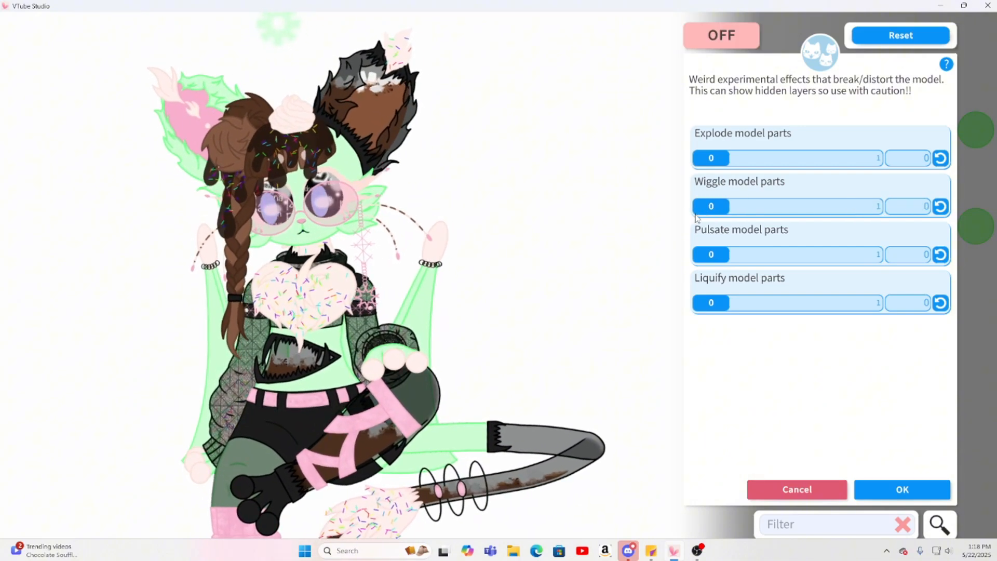
# - Try Pulsate model parts and Liquify model parts at 1, including both together, return both to 0, and accept the effect settings
pyautogui.moveTo(712, 255); pyautogui.dragTo(895, 258)
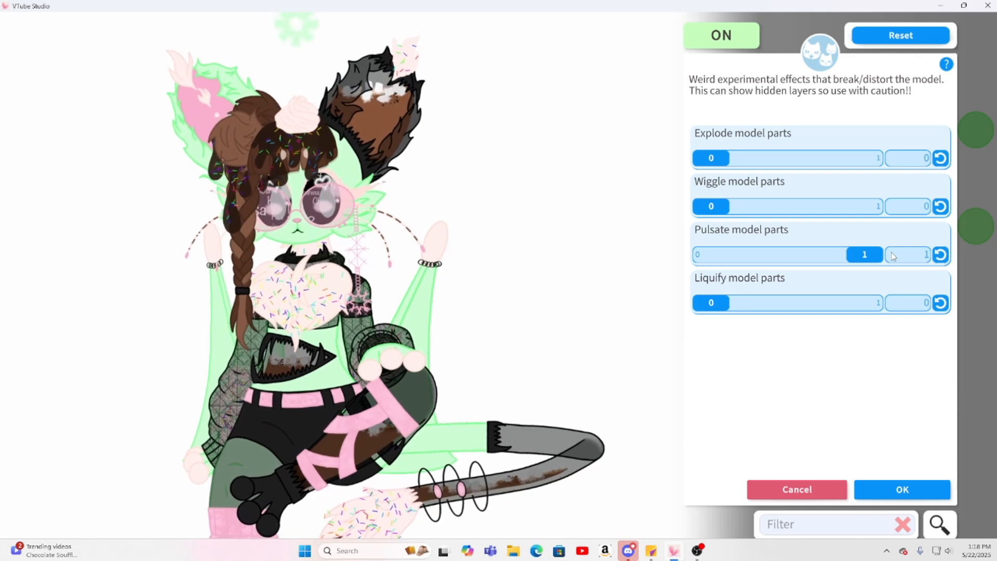
pyautogui.moveTo(718, 305)
pyautogui.mouseDown()
pyautogui.moveTo(867, 312)
pyautogui.moveTo(910, 299)
pyautogui.mouseUp()
pyautogui.moveTo(872, 262); pyautogui.dragTo(662, 258)
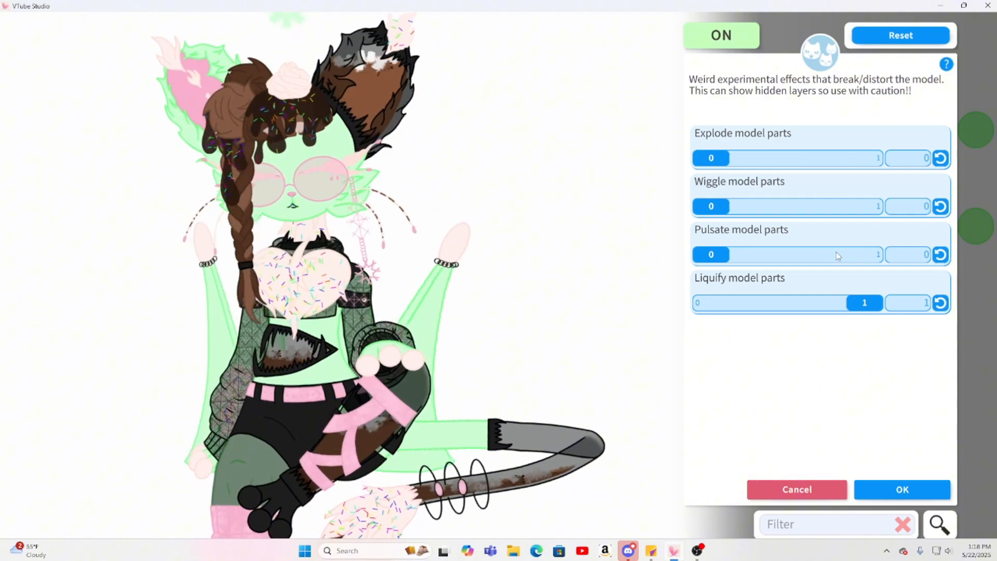
pyautogui.moveTo(708, 262); pyautogui.dragTo(877, 257)
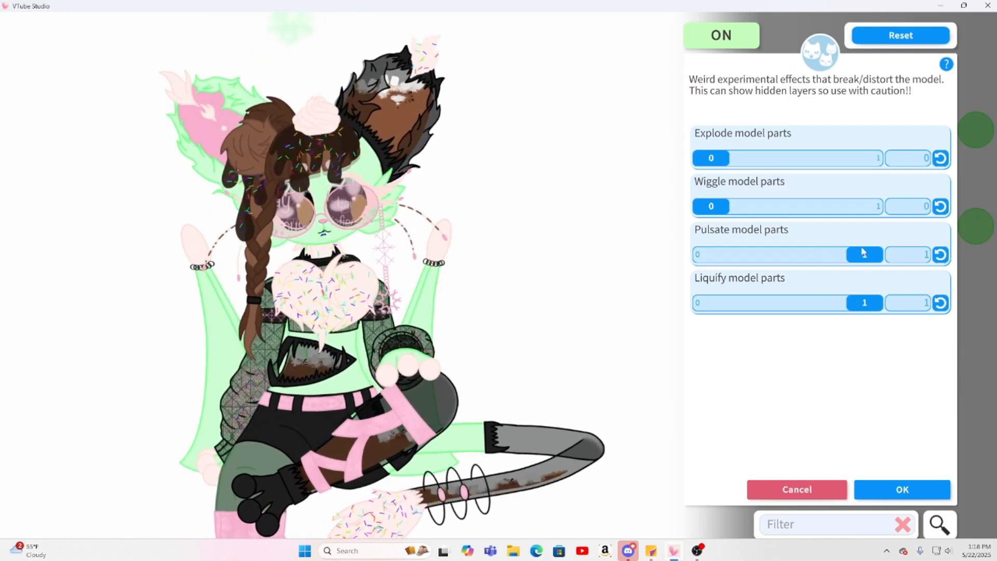
pyautogui.moveTo(862, 255); pyautogui.dragTo(649, 275)
pyautogui.moveTo(864, 302); pyautogui.dragTo(634, 310)
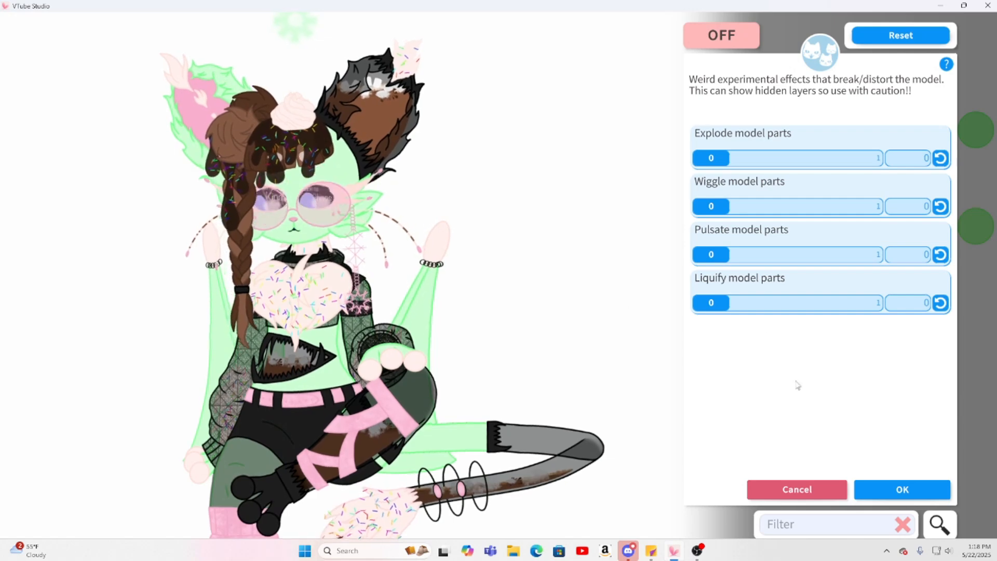
pyautogui.click(903, 488)
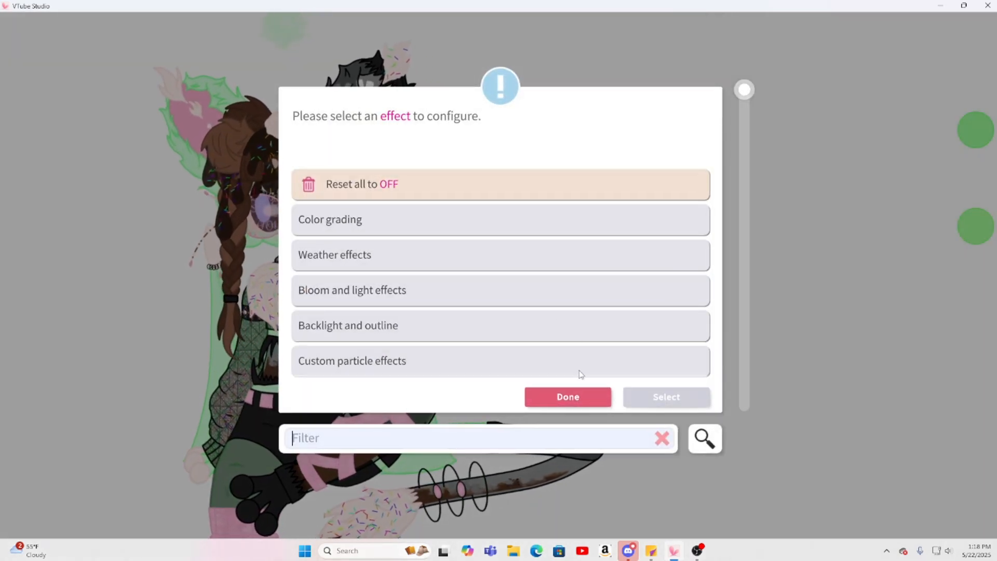
# - Find Model Glitch - Experimental at the end of the effects list and reopen its settings
pyautogui.scroll(-10, 506, 322)
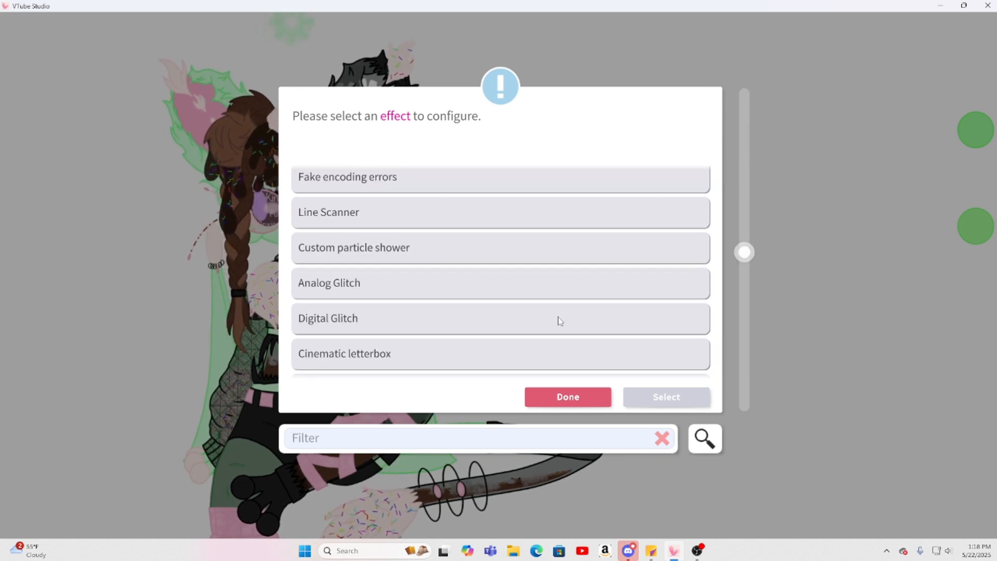
pyautogui.scroll(-8, 574, 320)
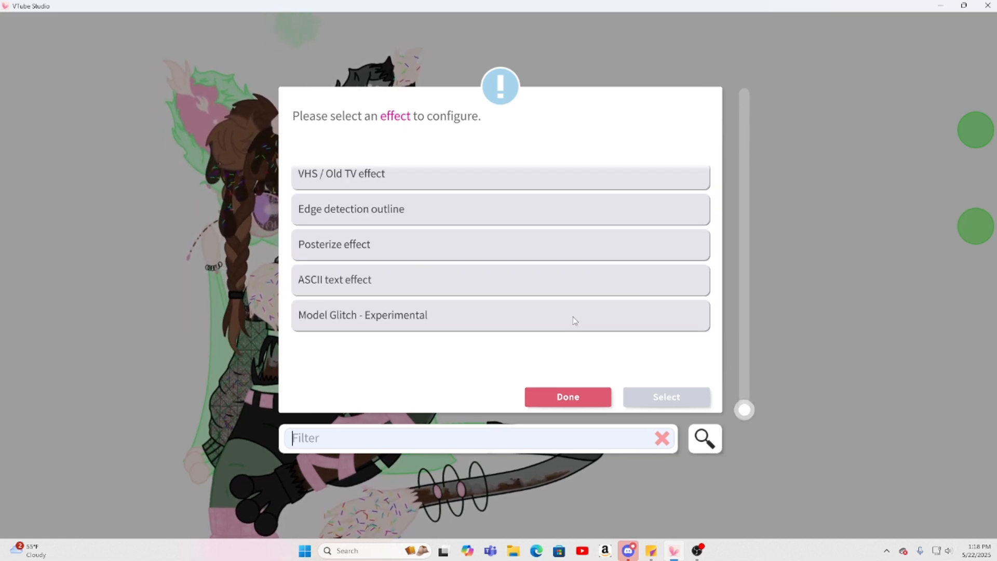
pyautogui.click(571, 356)
pyautogui.click(638, 396)
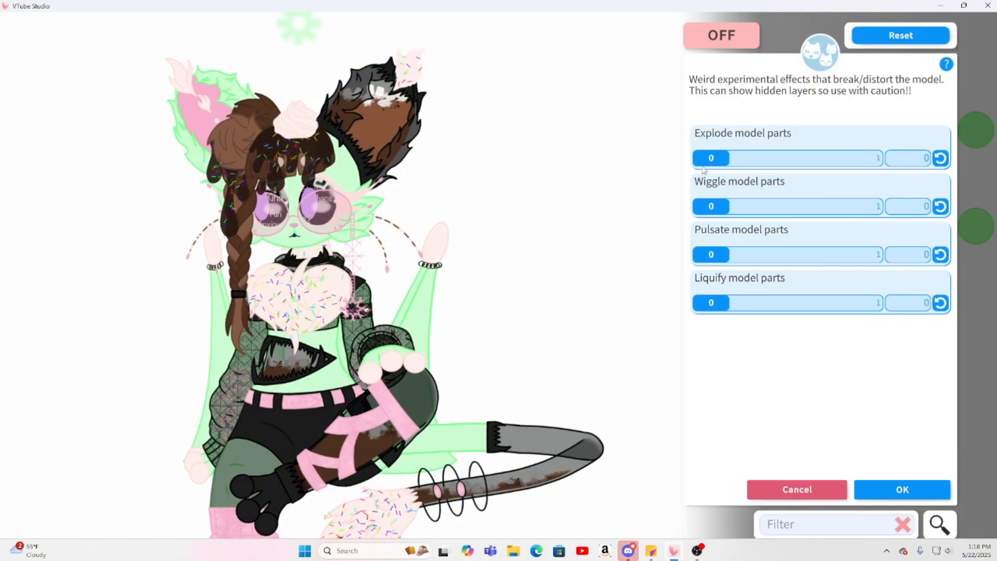
# - Try Explode model parts at 1 again, return it to 0, and finish configuring the visual effects
pyautogui.click(875, 162)
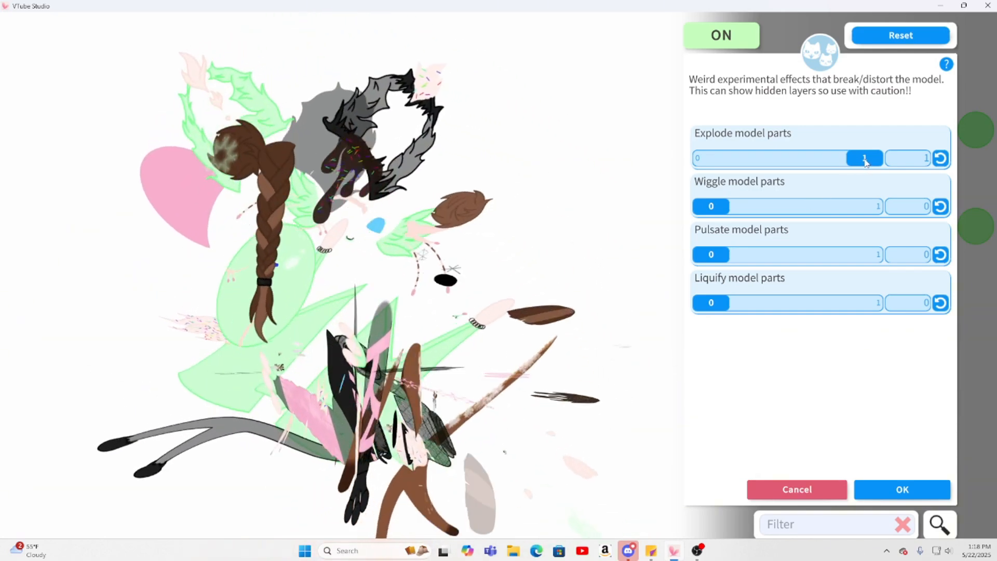
pyautogui.moveTo(853, 162); pyautogui.dragTo(700, 182)
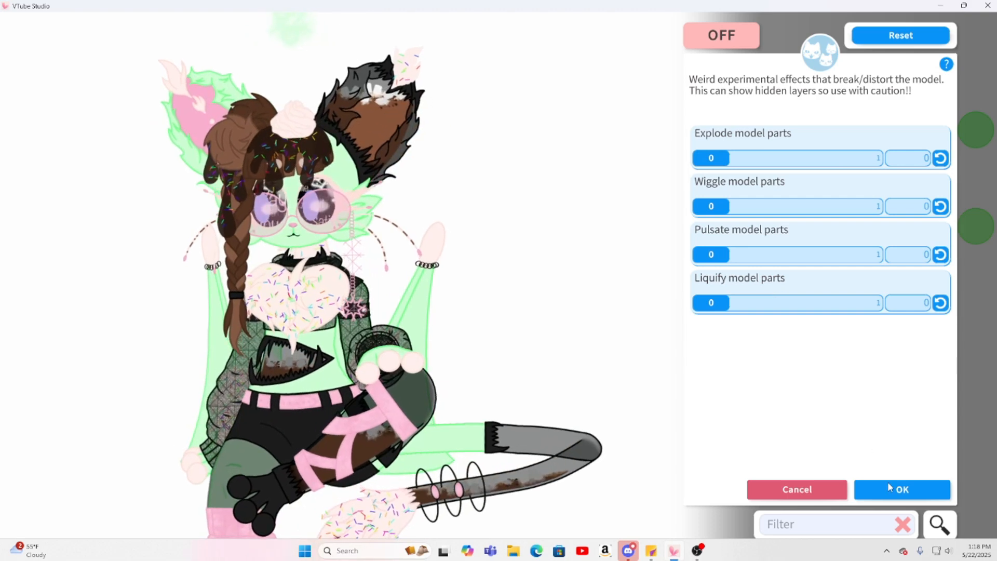
pyautogui.click(890, 488)
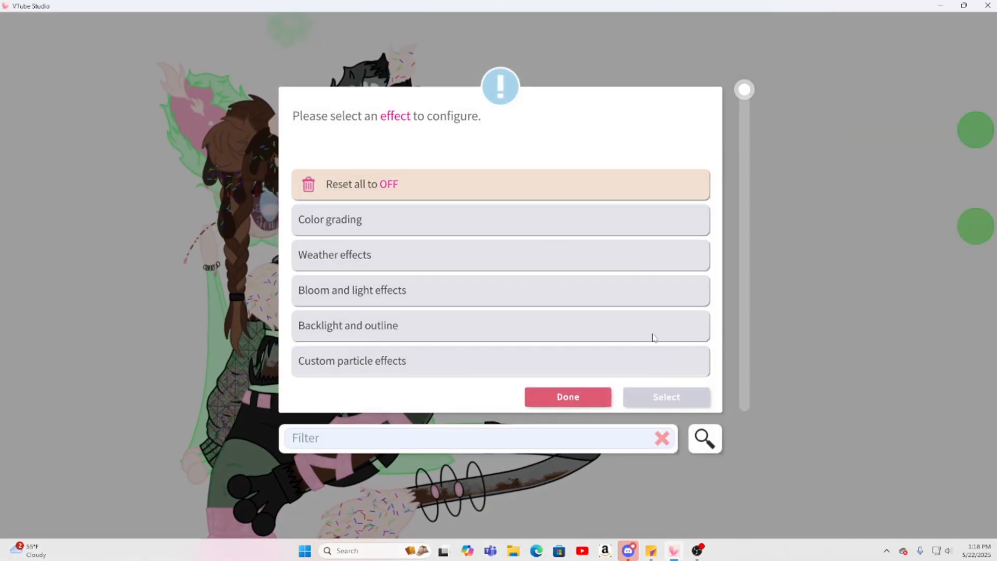
pyautogui.click(567, 398)
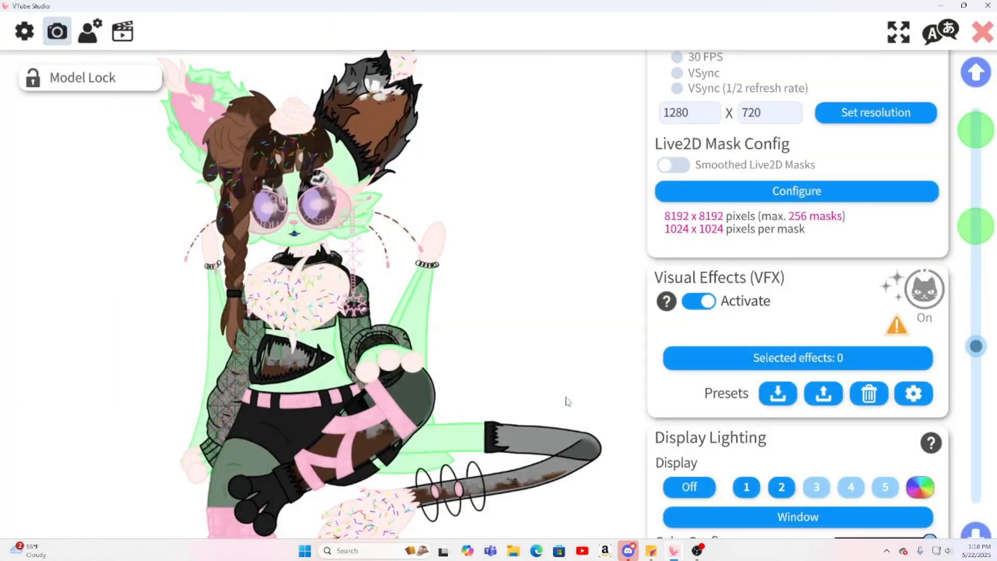